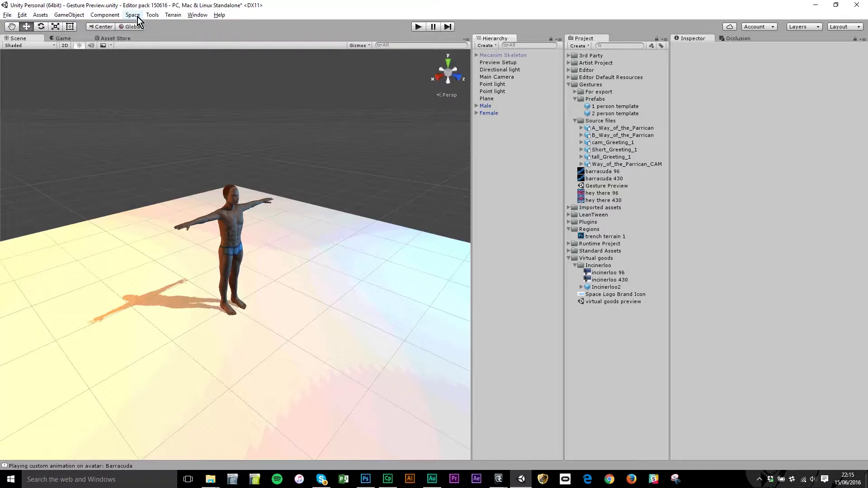
# Step: Locate and select the Gesture Preview scene in the project's Gestures folder
pyautogui.click(127, 15)
pyautogui.click(129, 16)
pyautogui.click(612, 45)
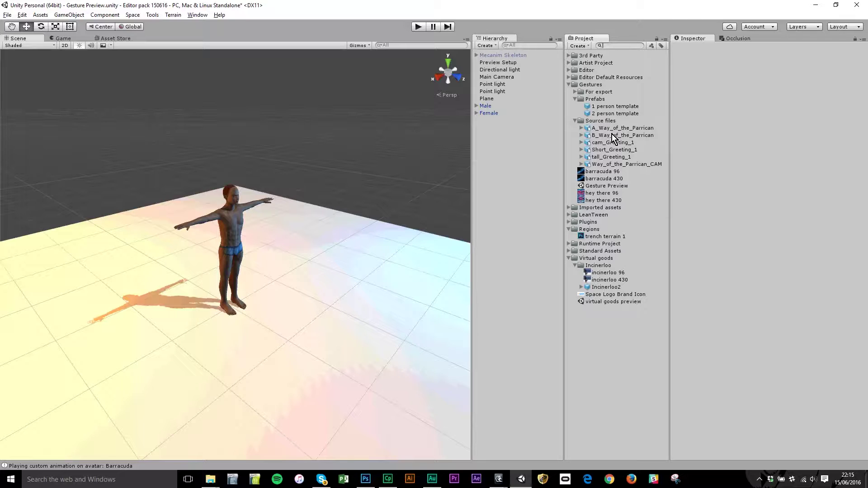
pyautogui.click(622, 186)
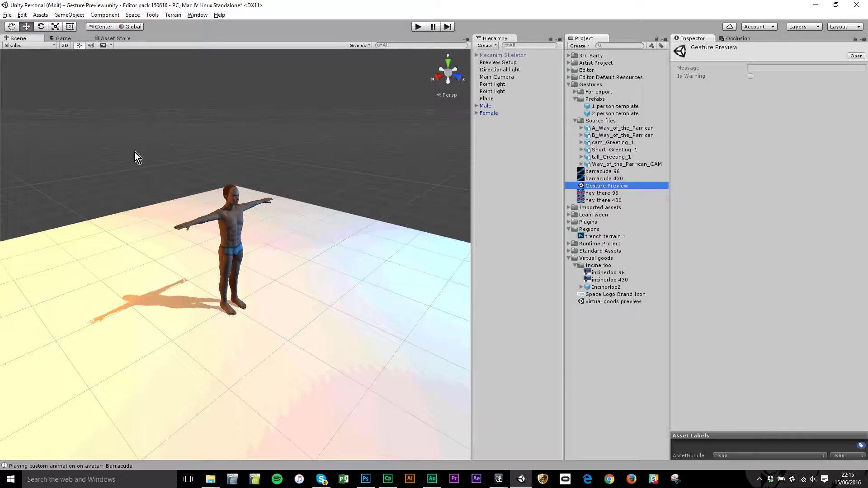
# Step: Move the Male avatar along Z to 1.13 beside the Female, and return it to the origin
pyautogui.click(491, 107)
pyautogui.moveTo(261, 266); pyautogui.dragTo(313, 291)
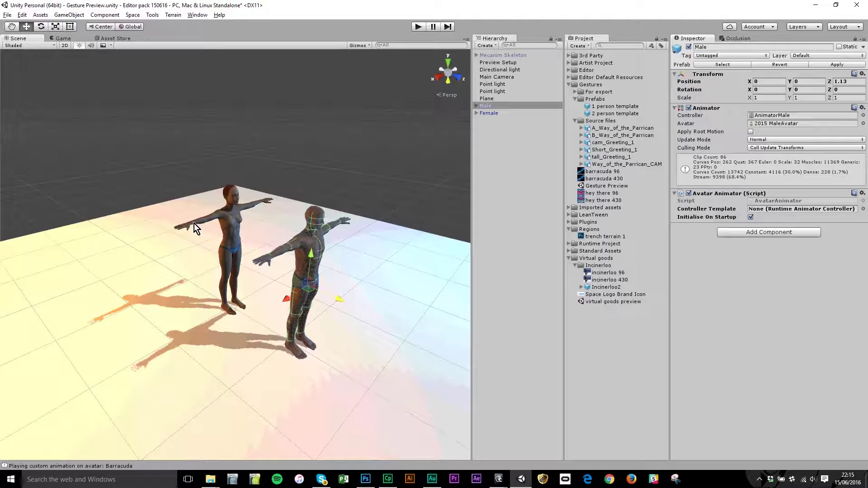
pyautogui.keyDown('alt'); pyautogui.moveTo(308, 286); pyautogui.dragTo(366, 321); pyautogui.keyUp('alt')
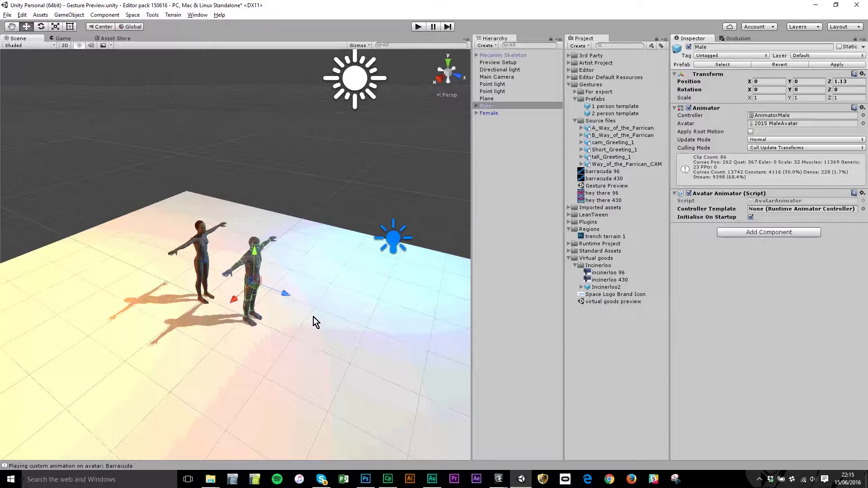
pyautogui.keyDown('alt'); pyautogui.moveTo(313, 316); pyautogui.dragTo(351, 365); pyautogui.keyUp('alt')
pyautogui.moveTo(351, 365); pyautogui.dragTo(297, 368, button='middle')
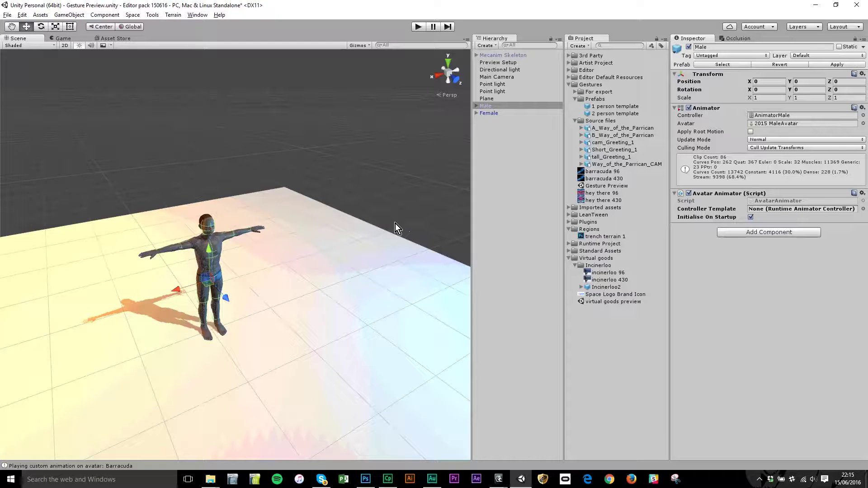
# Step: Switch to MotionBuilder and preview the skeleton animation in single_Barracuda.fbx, then stop playback
pyautogui.hotkey('alt', 'Tab')
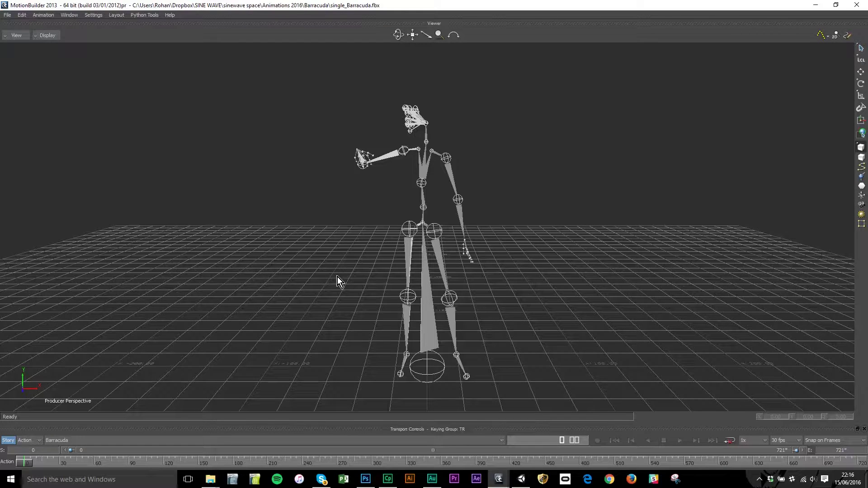
pyautogui.click(680, 441)
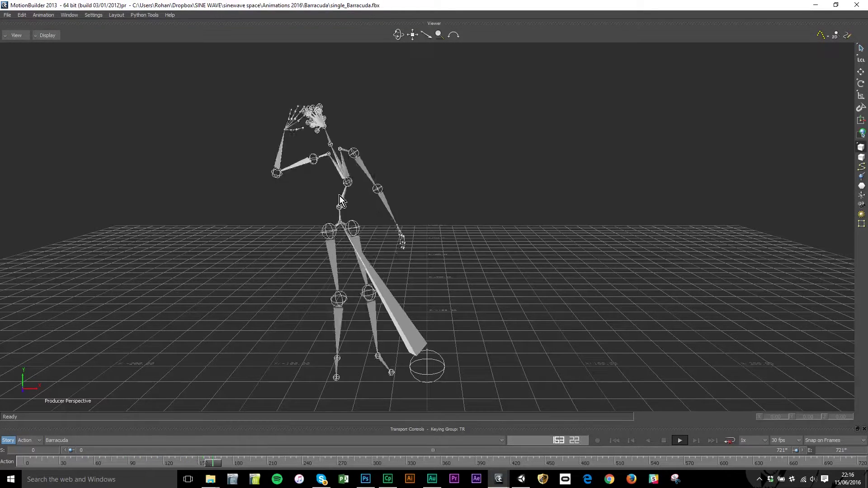
pyautogui.click(663, 441)
# Step: Switch to the MotionBuilder scene with the male character and preview its Barracuda animation through the animated camera
pyautogui.hotkey('alt', 'Tab')
pyautogui.hotkey('alt', 'Tab')
pyautogui.hotkey('alt', 'Tab')
pyautogui.hotkey('alt', 'Tab')
pyautogui.hotkey('alt', 'Tab')
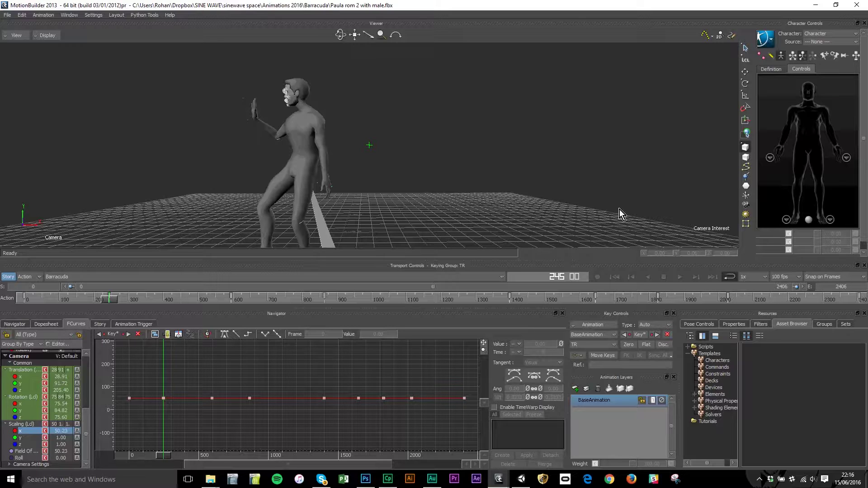
pyautogui.click(681, 278)
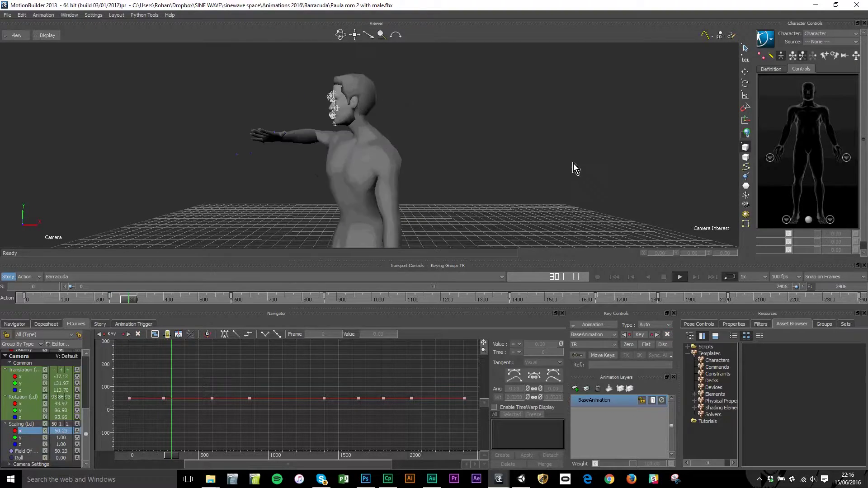
pyautogui.click(664, 281)
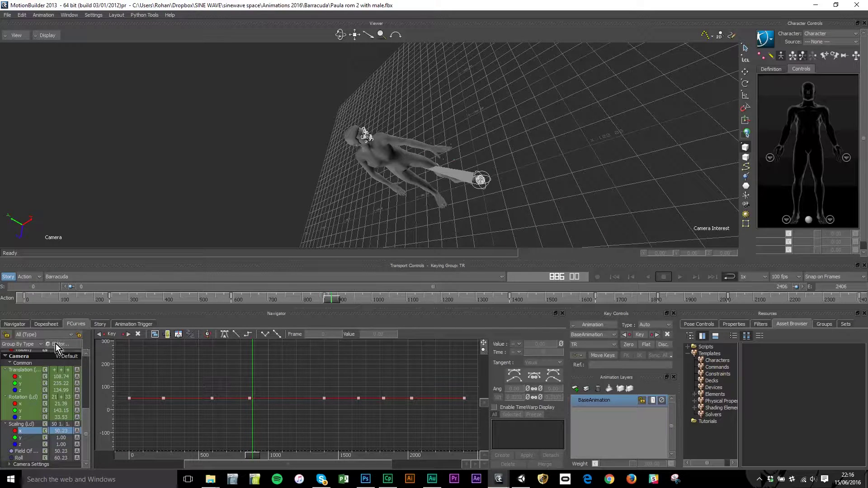
pyautogui.click(19, 325)
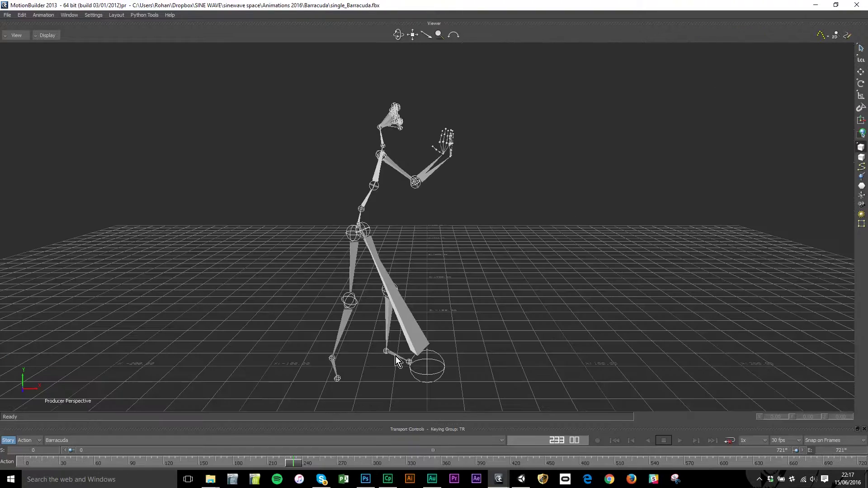
# Step: Copy the single_Barracuda FBX file from the Barracuda animations folder in File Explorer and return to Unity
pyautogui.moveTo(291, 469)
pyautogui.mouseDown()
pyautogui.moveTo(550, 466)
pyautogui.moveTo(642, 479)
pyautogui.mouseUp()
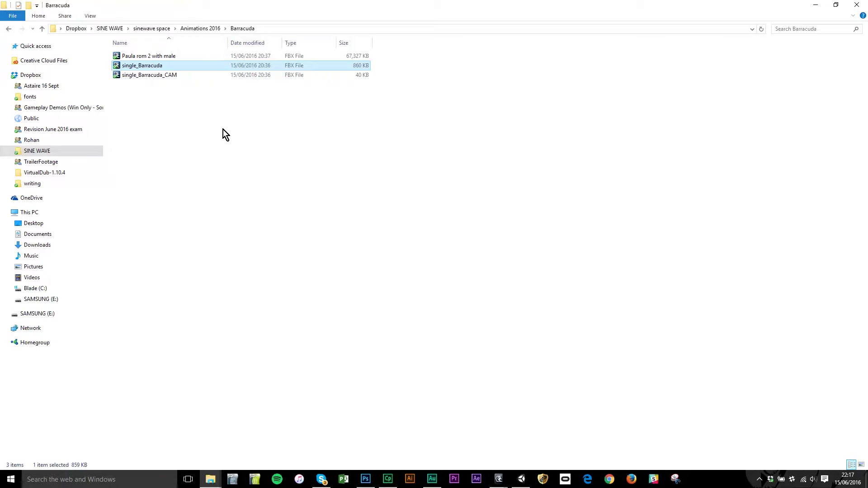
pyautogui.press('F2')
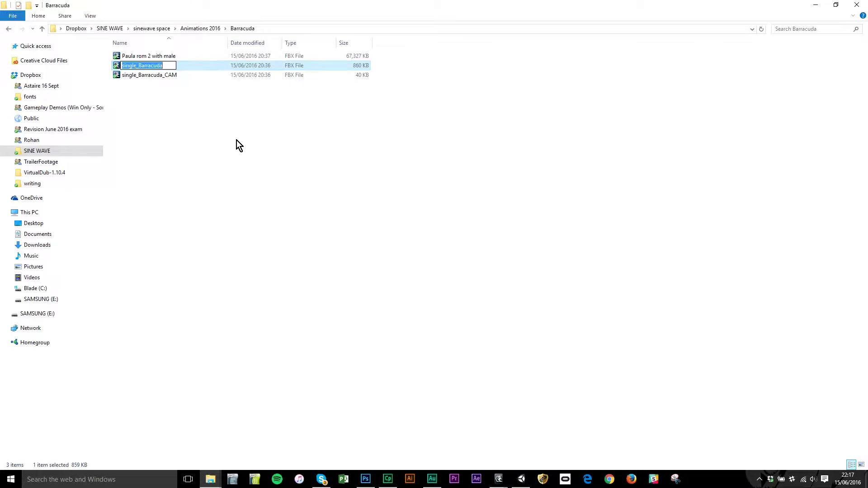
pyautogui.click(206, 67)
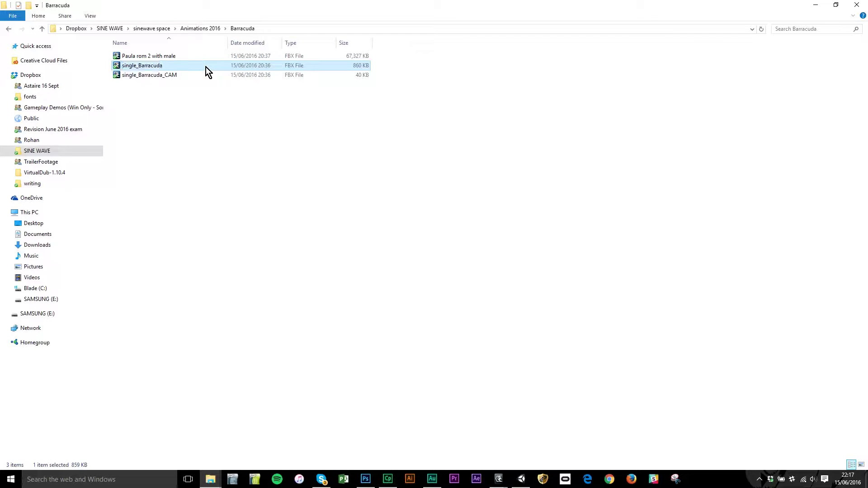
pyautogui.hotkey('alt', 'Tab')
pyautogui.hotkey('alt', 'Tab')
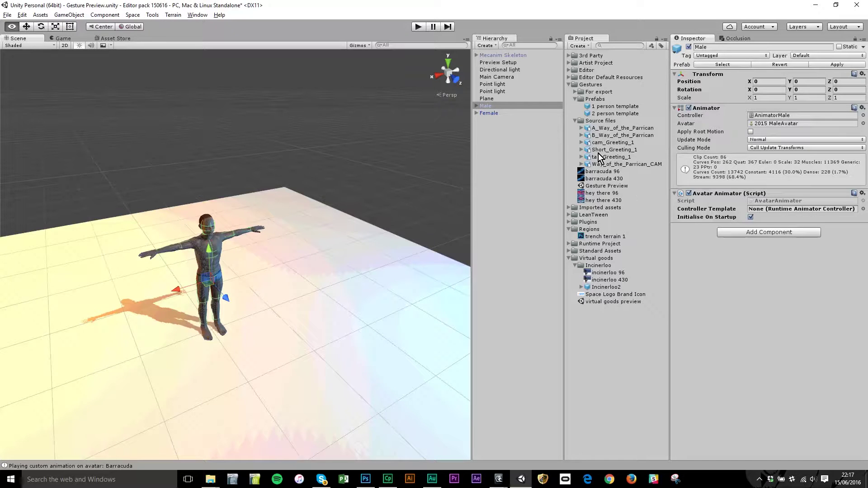
# Step: Paste single_Barracuda into the Gestures project's Source files folder through File Explorer and return to Unity to import it
pyautogui.click(607, 121)
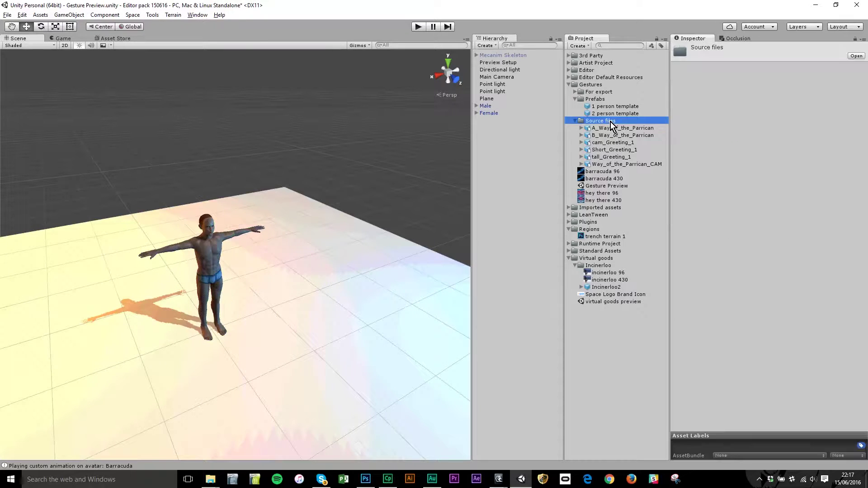
pyautogui.rightClick(636, 120)
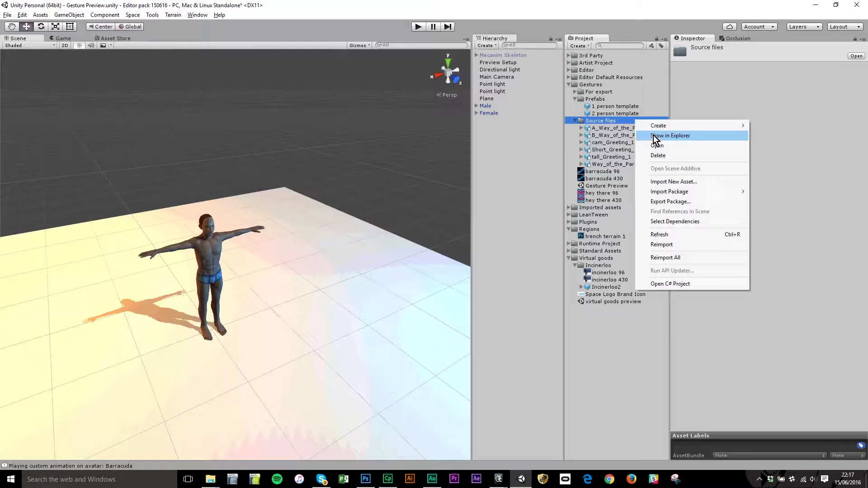
pyautogui.click(653, 135)
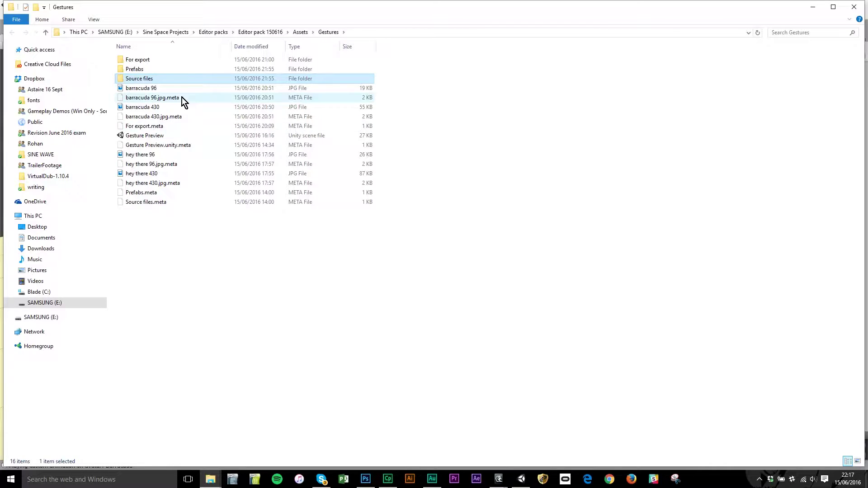
pyautogui.doubleClick(183, 79)
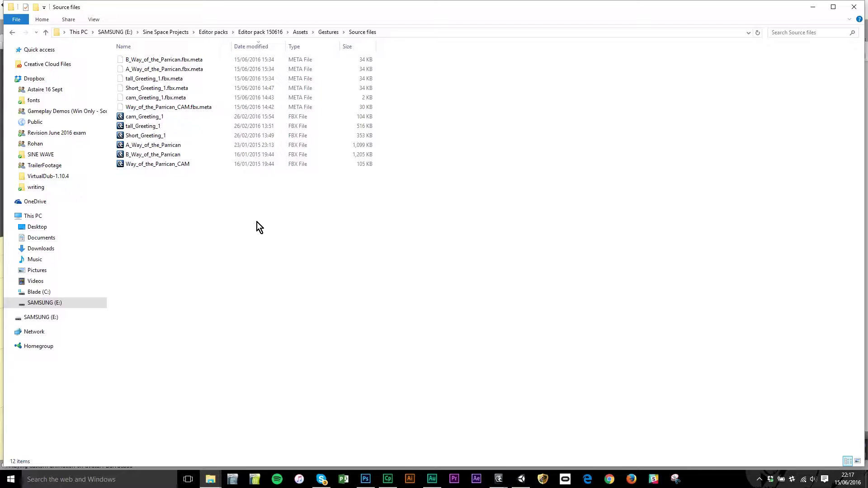
pyautogui.hotkey('ctrl', 'v')
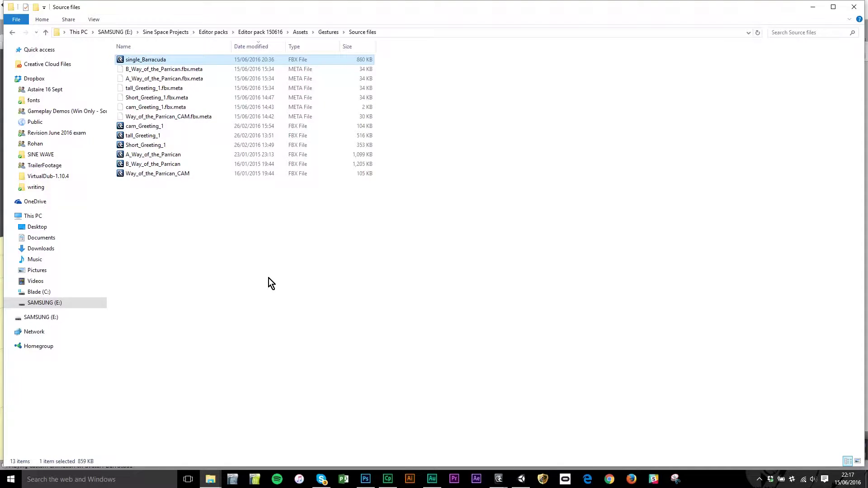
pyautogui.hotkey('alt', 'Tab')
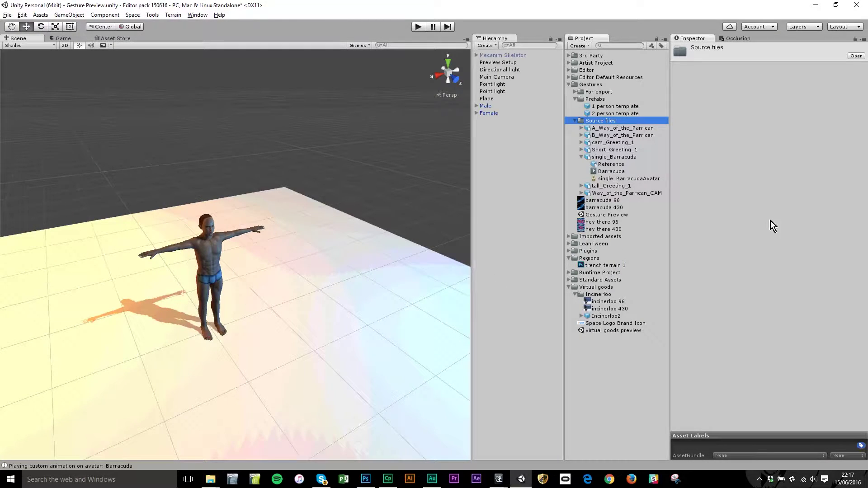
# Step: Review single_Barracuda's import settings and set the rig's animation type to Humanoid
pyautogui.click(626, 157)
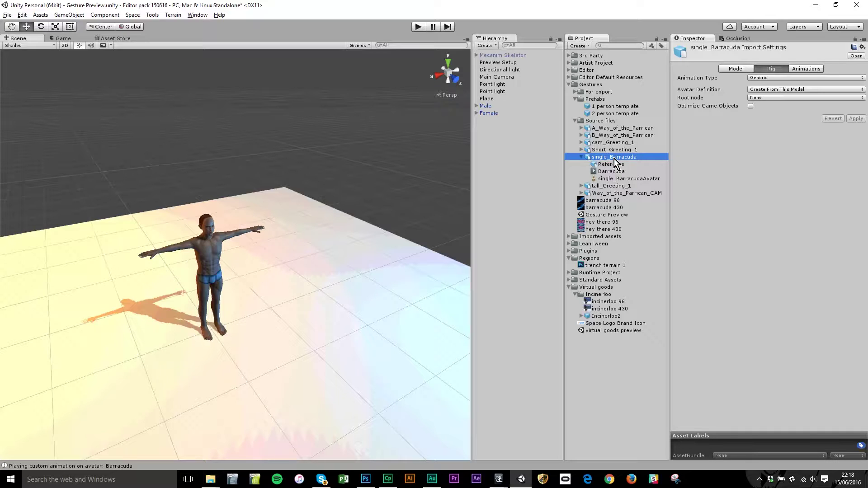
pyautogui.click(744, 70)
pyautogui.click(779, 69)
pyautogui.click(809, 69)
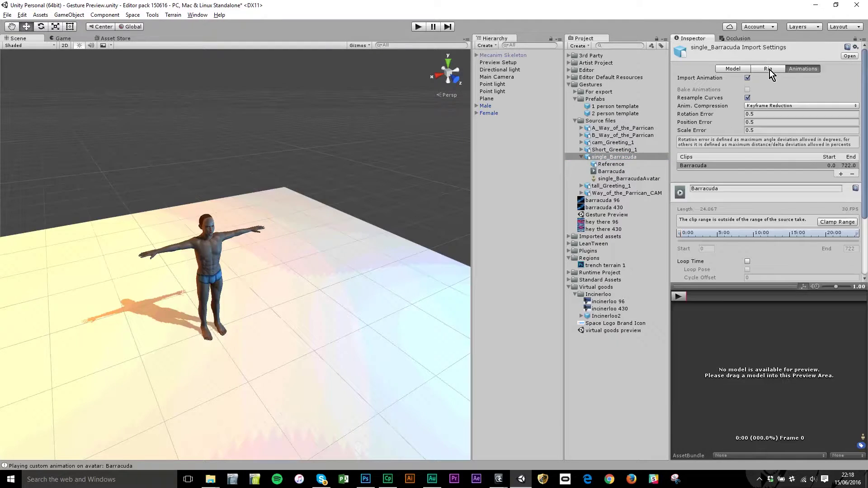
pyautogui.click(770, 69)
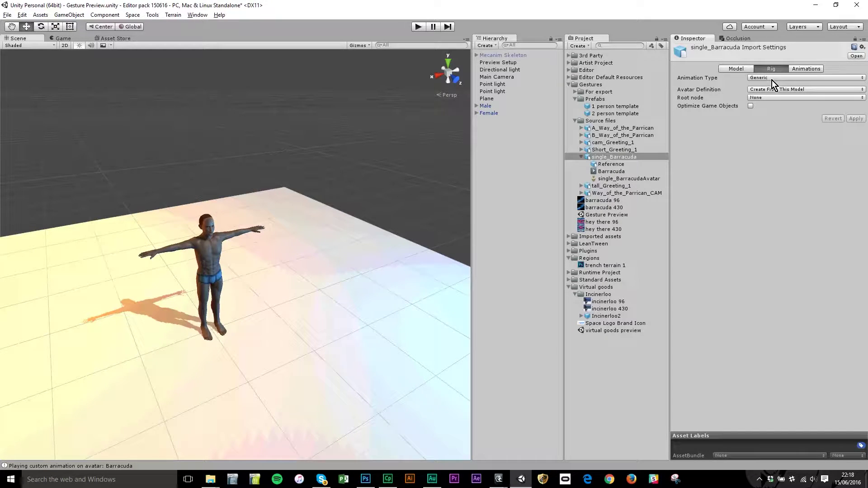
pyautogui.click(772, 80)
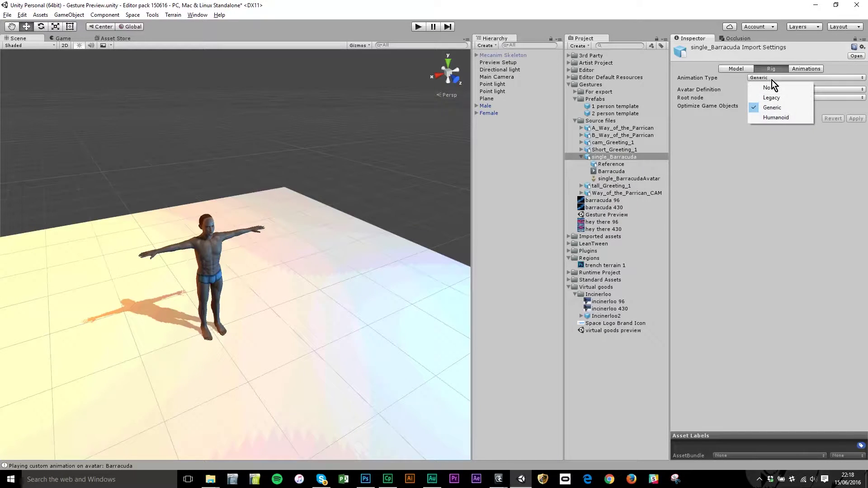
pyautogui.click(790, 118)
# Step: Set the avatar definition to Copy From Other Avatar with 2015 MaleAvatar as the source, and apply the rig settings
pyautogui.click(810, 91)
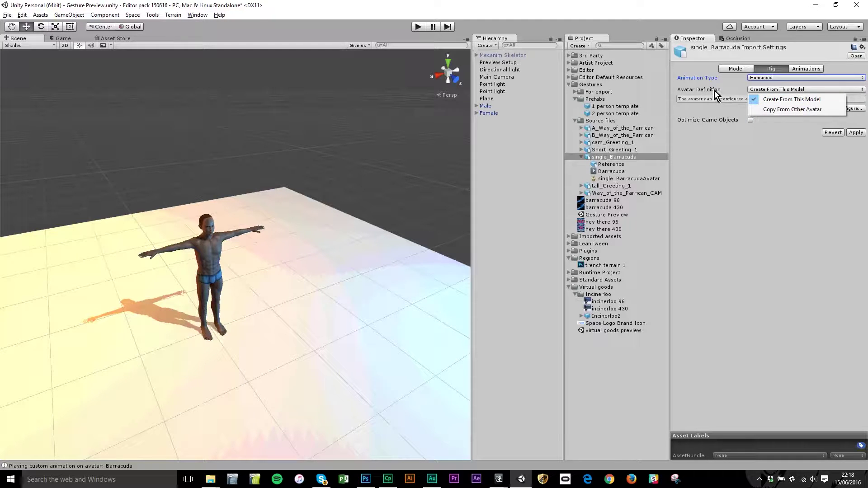
pyautogui.click(807, 112)
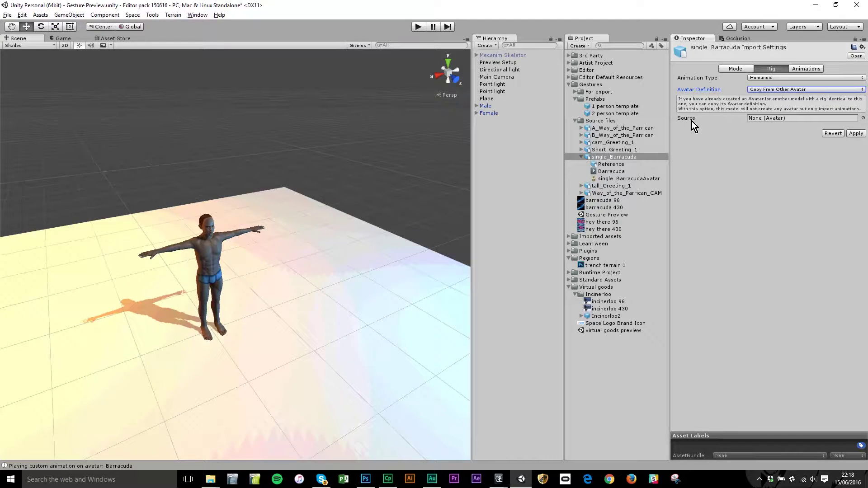
pyautogui.click(864, 118)
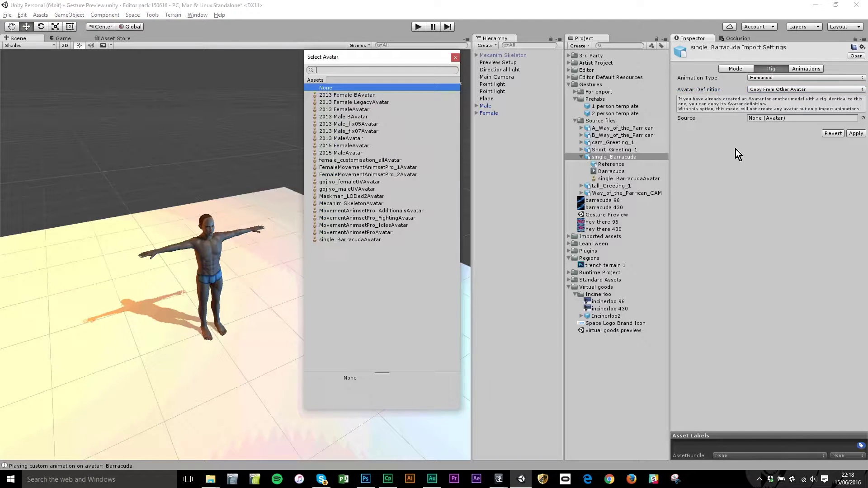
pyautogui.doubleClick(351, 152)
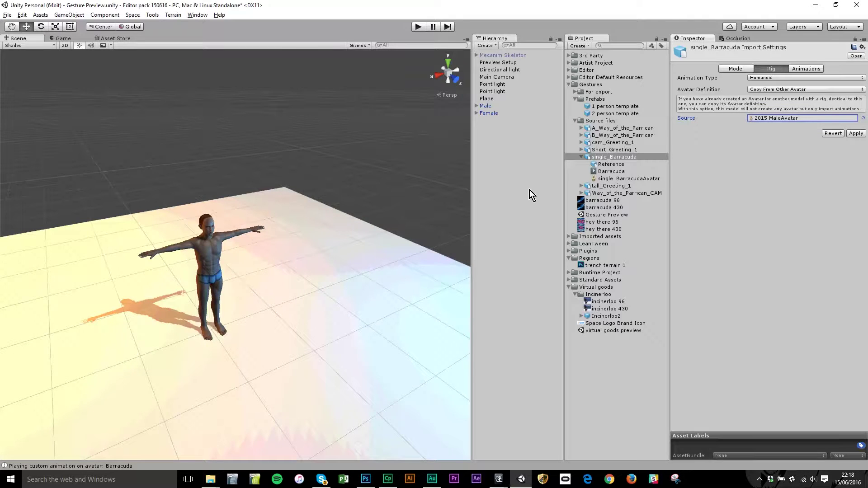
pyautogui.click(856, 133)
# Step: Set the Barracuda clip's Root Motion Node to Root Transform, apply it, and collapse the motion settings
pyautogui.click(805, 69)
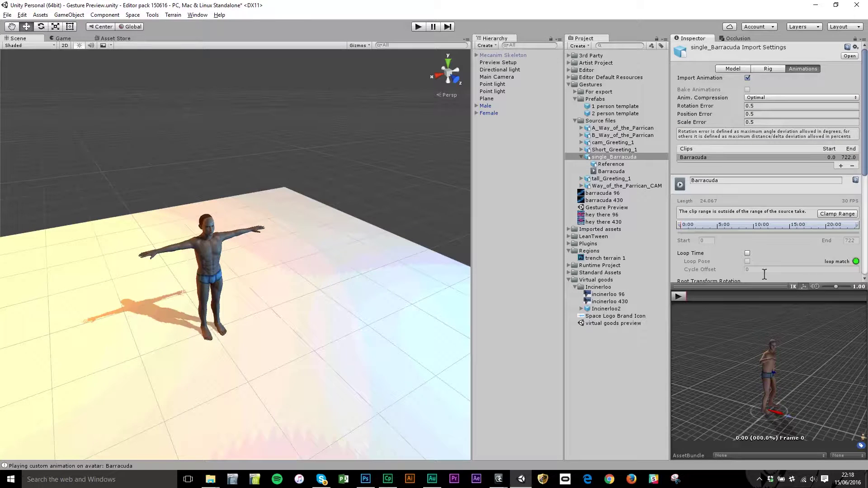
pyautogui.moveTo(695, 300); pyautogui.dragTo(684, 314)
pyautogui.scroll(-3, 784, 248)
pyautogui.scroll(-5, 783, 247)
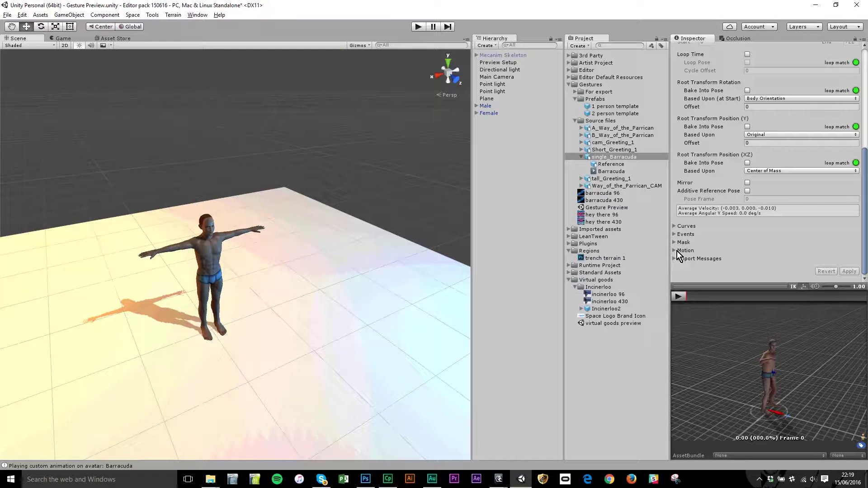
pyautogui.click(677, 251)
pyautogui.click(802, 259)
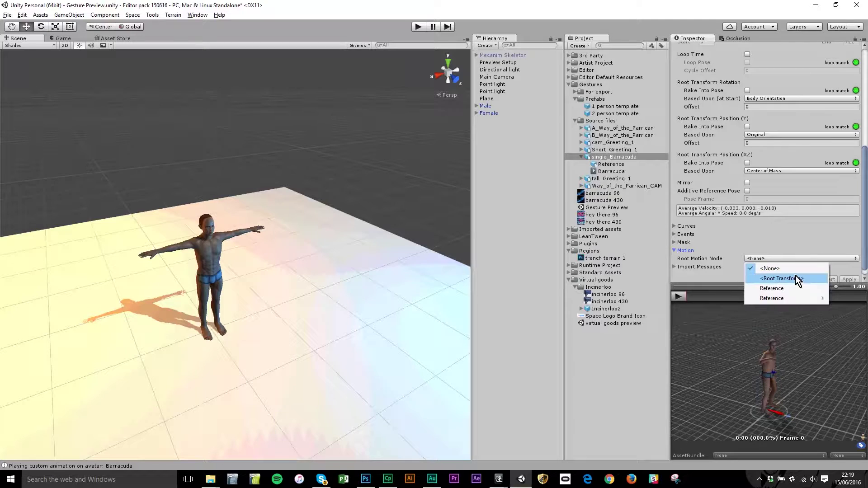
pyautogui.click(796, 278)
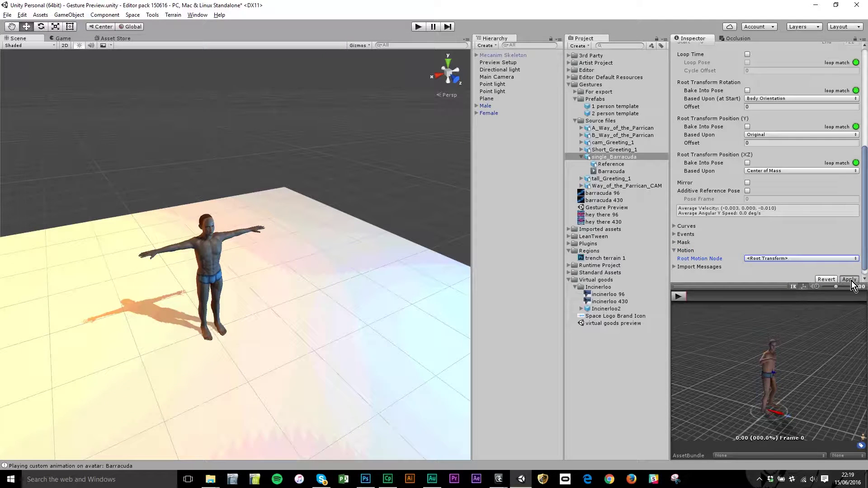
pyautogui.click(849, 280)
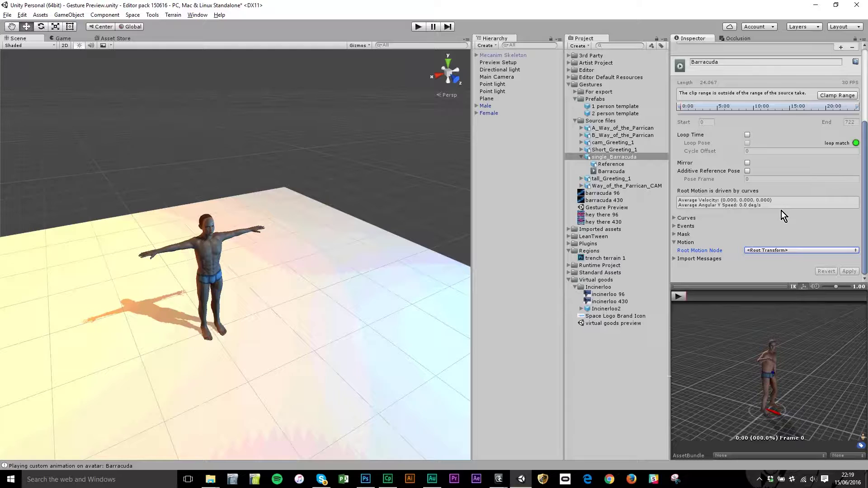
pyautogui.scroll(4, 782, 211)
pyautogui.scroll(-4, 781, 210)
pyautogui.click(675, 242)
pyautogui.scroll(5, 789, 194)
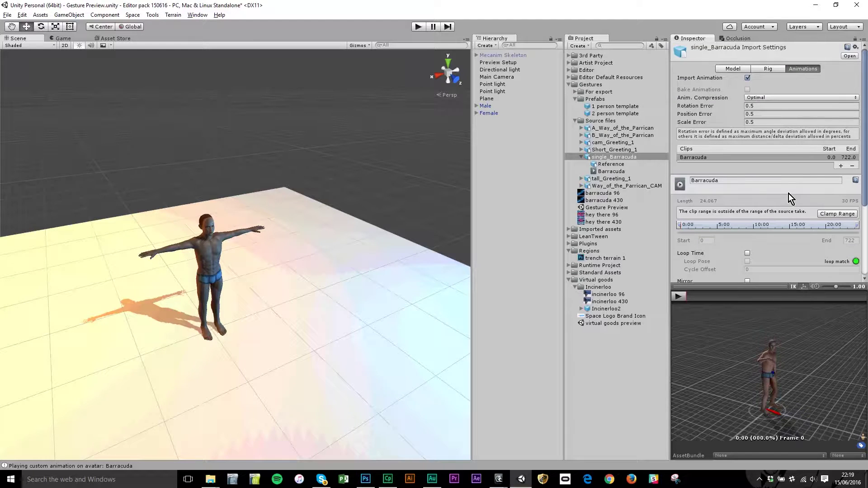
# Step: Review the Barracuda clip's animation import settings and collapse the single_Barracuda asset in the project
pyautogui.scroll(-5, 775, 197)
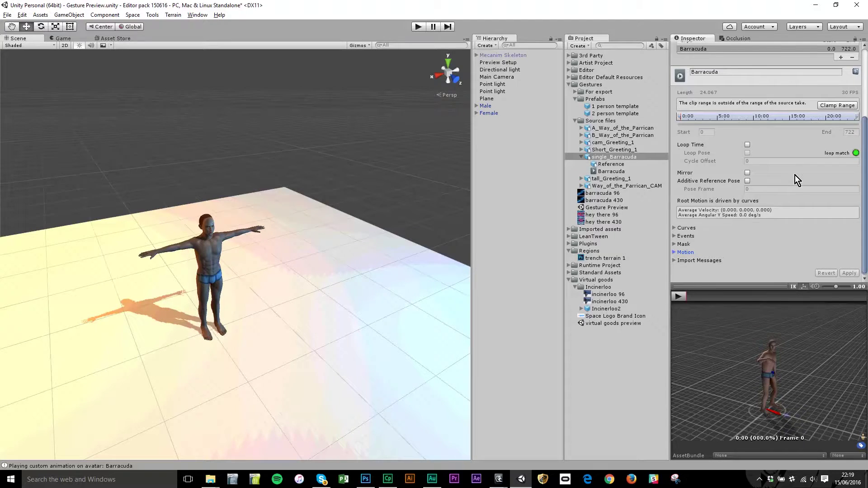
pyautogui.scroll(3, 795, 175)
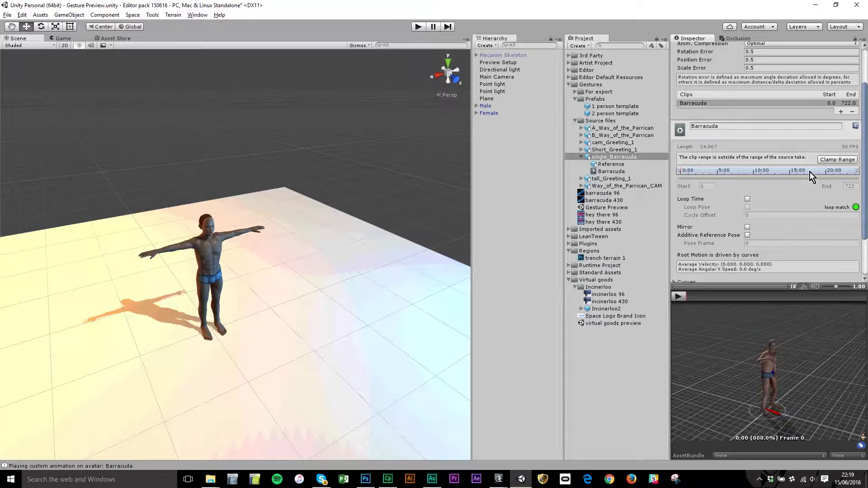
pyautogui.scroll(3, 777, 207)
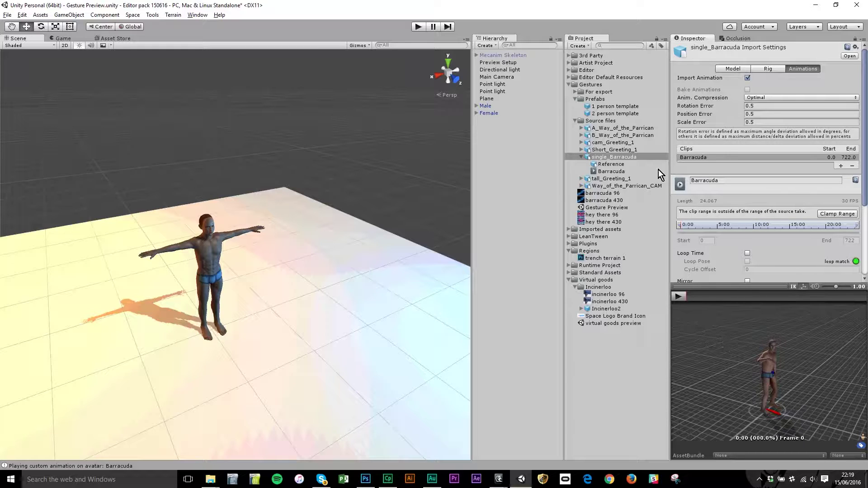
pyautogui.click(588, 157)
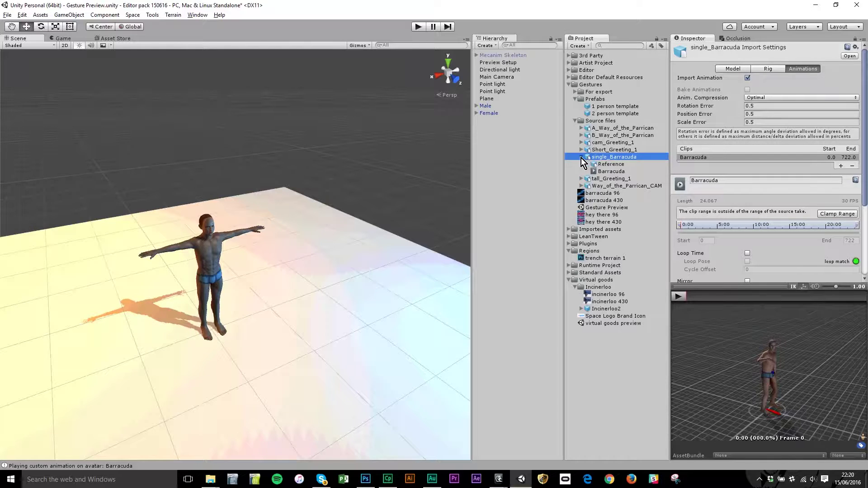
pyautogui.click(582, 157)
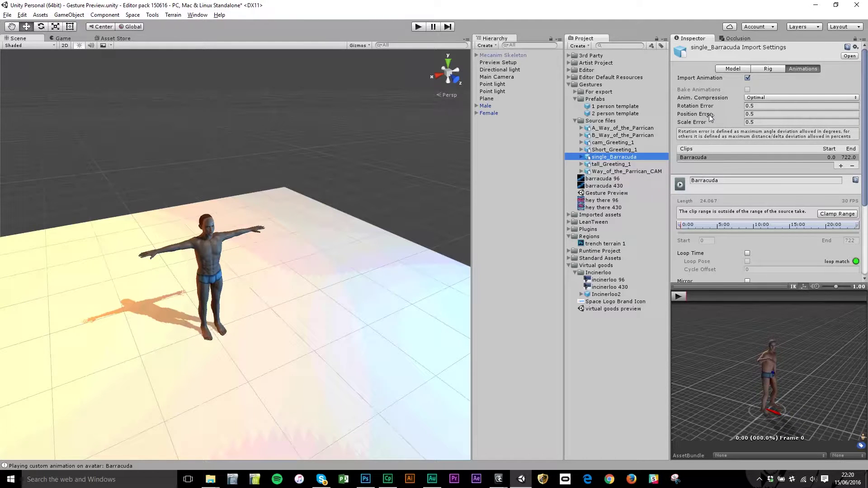
# Step: Review the 1 person template prefab's Avatar Effect, Avatar Animation Effect and Virtual Good settings
pyautogui.moveTo(709, 116)
pyautogui.click(623, 107)
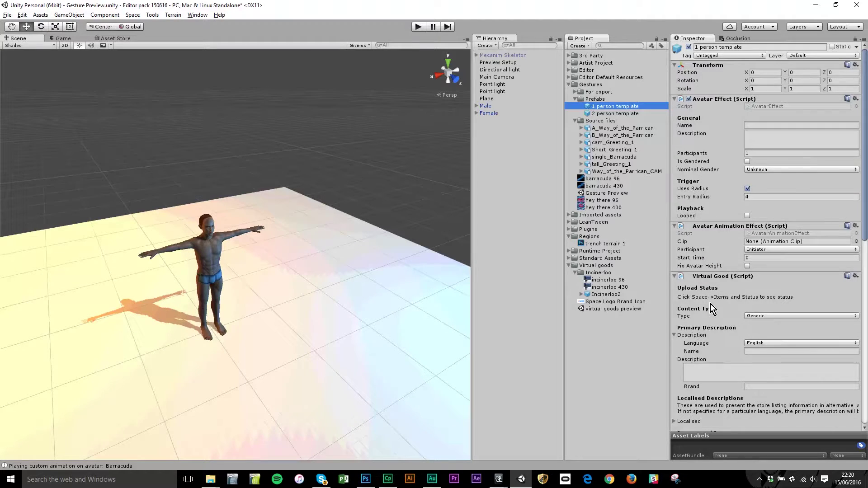
pyautogui.scroll(-6, 763, 289)
pyautogui.scroll(-8, 766, 292)
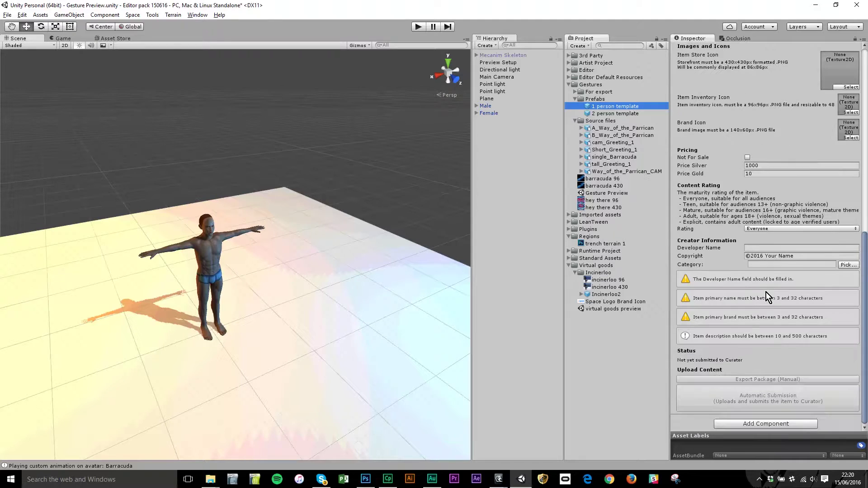
pyautogui.scroll(6, 751, 322)
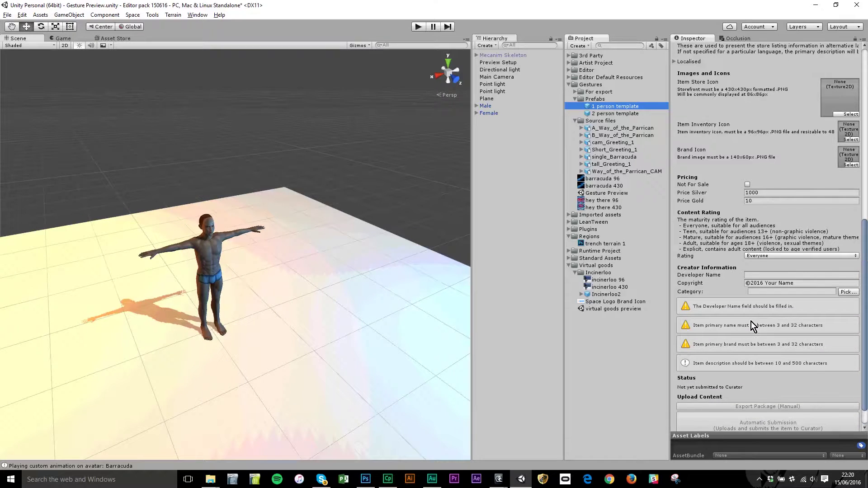
pyautogui.scroll(3, 725, 154)
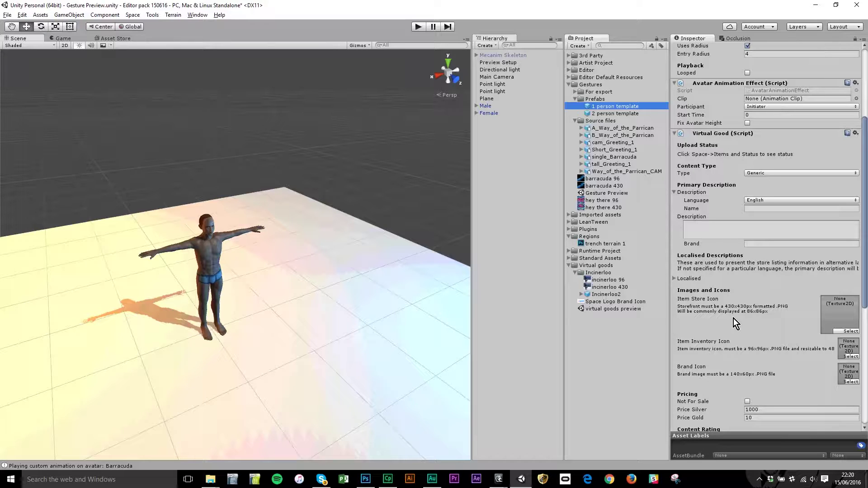
pyautogui.scroll(5, 734, 318)
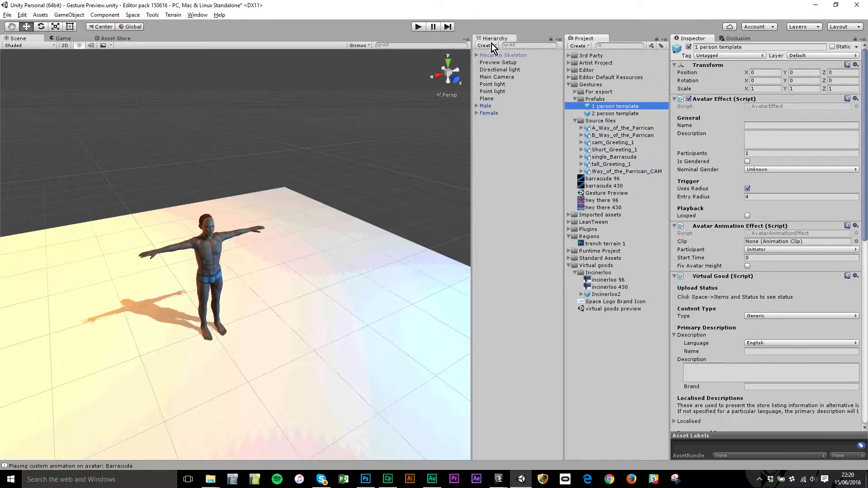
# Step: Create an empty game object in the scene and add a Virtual Good component to it
pyautogui.click(492, 44)
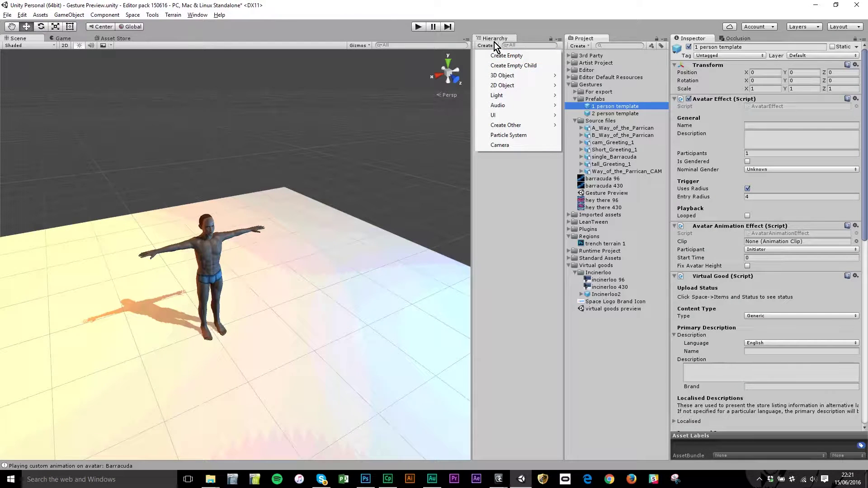
pyautogui.click(505, 56)
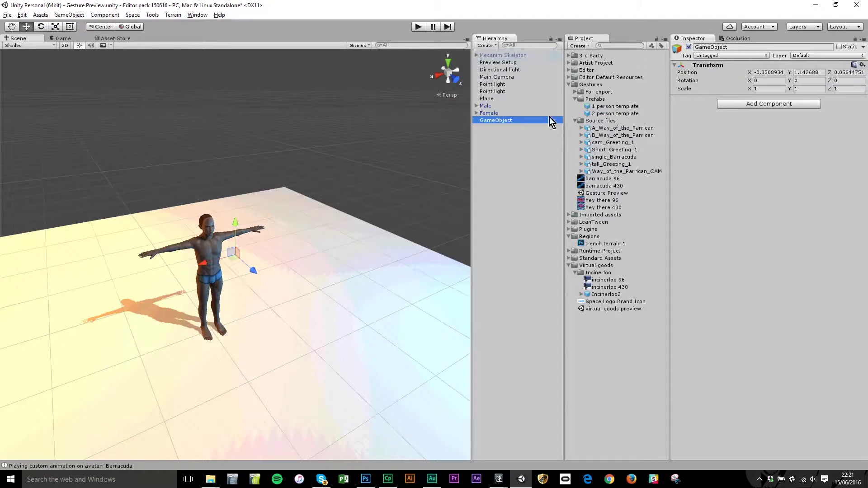
pyautogui.click(739, 105)
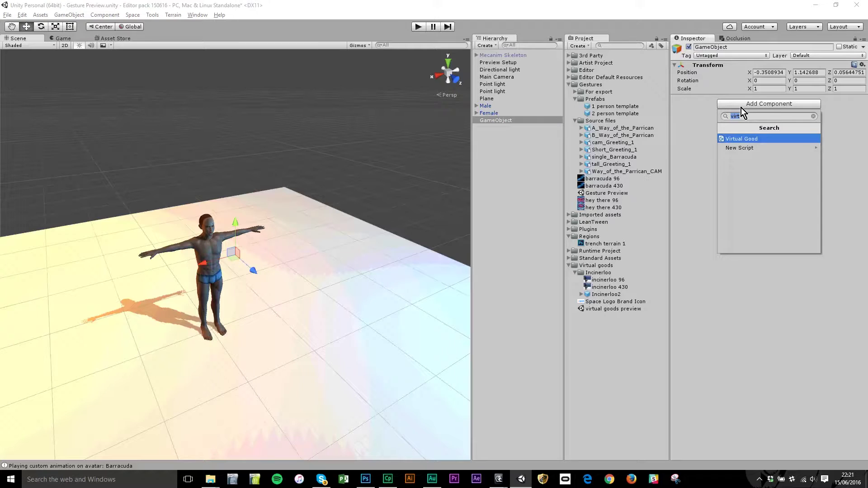
pyautogui.click(759, 139)
pyautogui.scroll(-5, 775, 229)
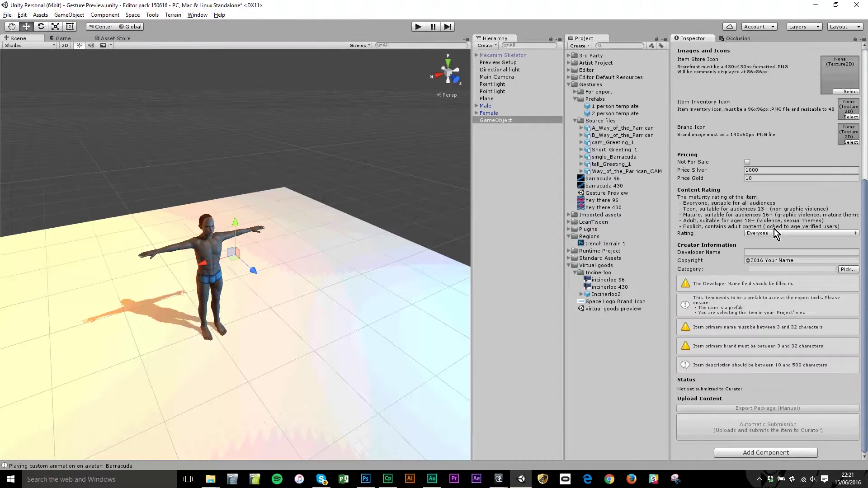
# Step: Add the Animate Single Avatar component from Avatar Effects to the new game object
pyautogui.click(805, 452)
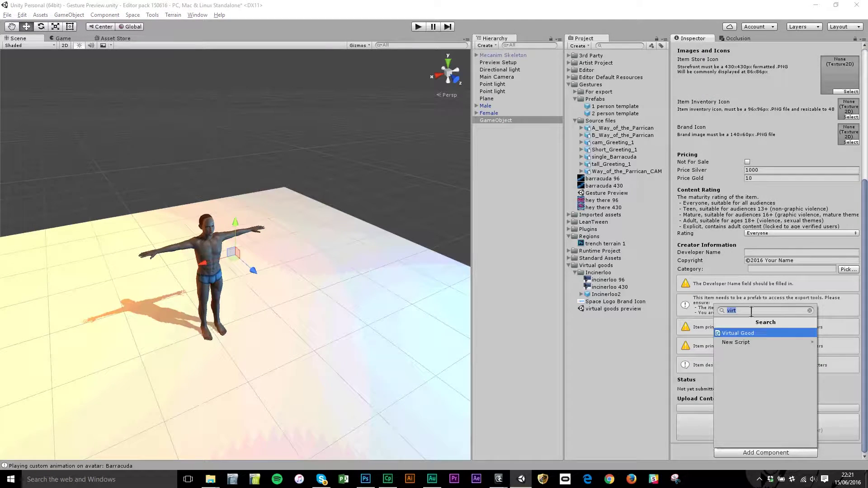
pyautogui.press('BackSpace')
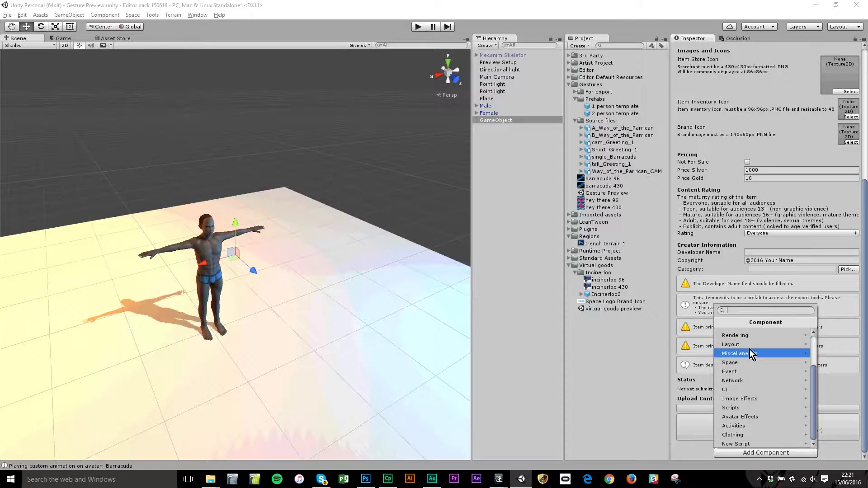
pyautogui.click(755, 417)
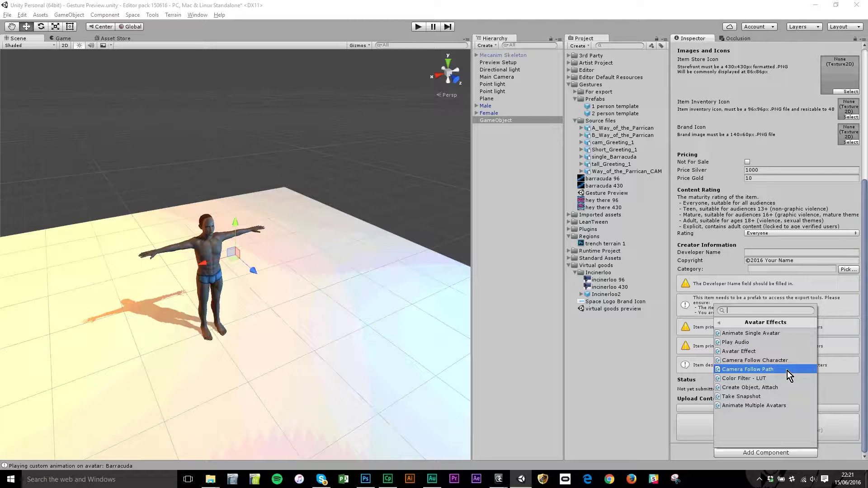
pyautogui.click(777, 335)
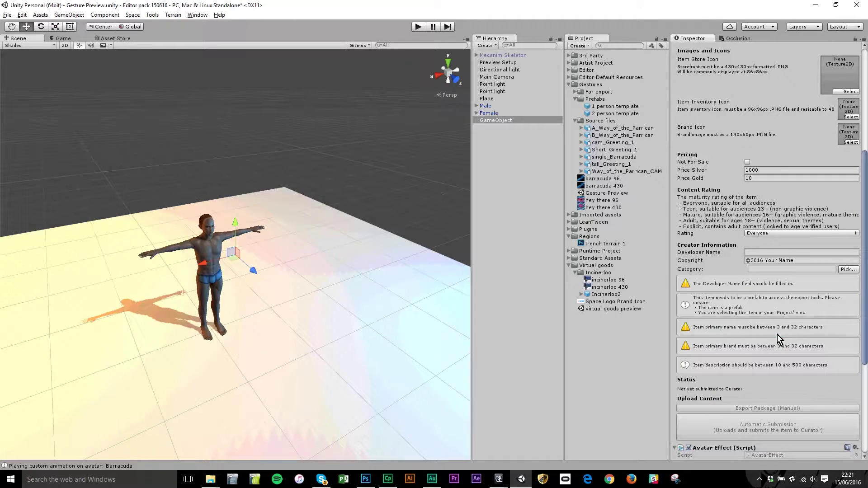
pyautogui.scroll(-5, 765, 368)
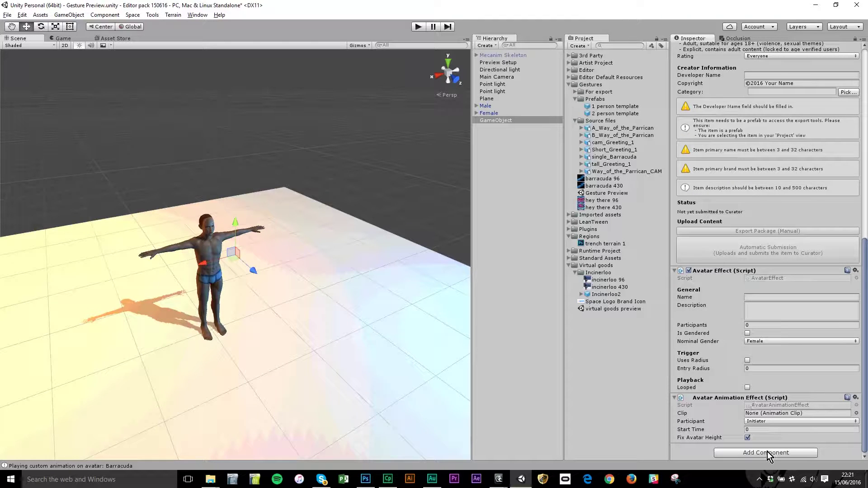
# Step: Delete the manually built GameObject from the scene
pyautogui.click(530, 122)
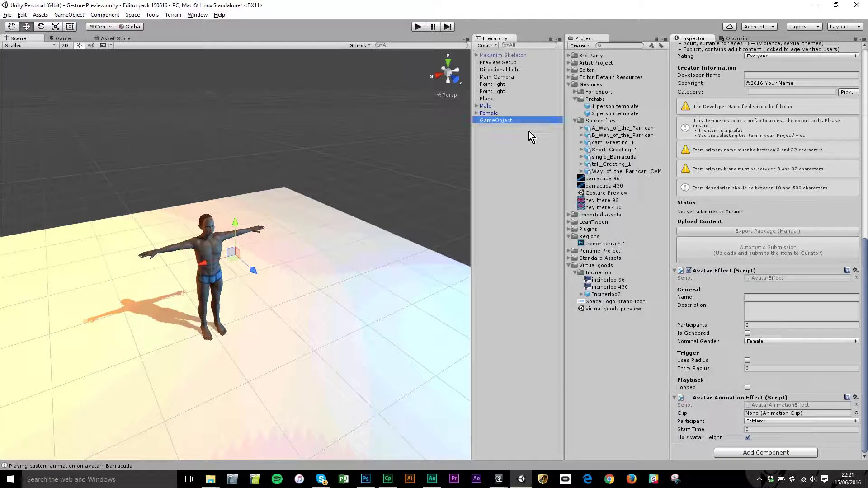
pyautogui.press('Delete')
# Step: Duplicate the 1 person template prefab and rename the copy Barracuda
pyautogui.click(629, 107)
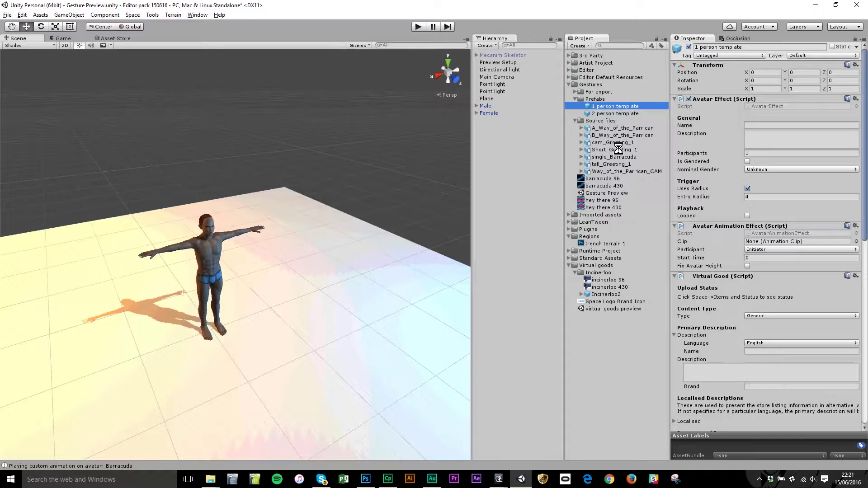
pyautogui.click(630, 114)
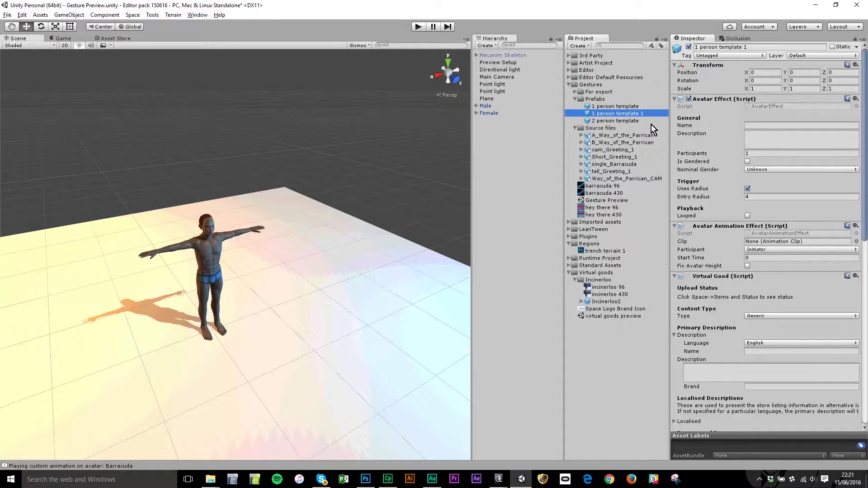
pyautogui.write('Ba')
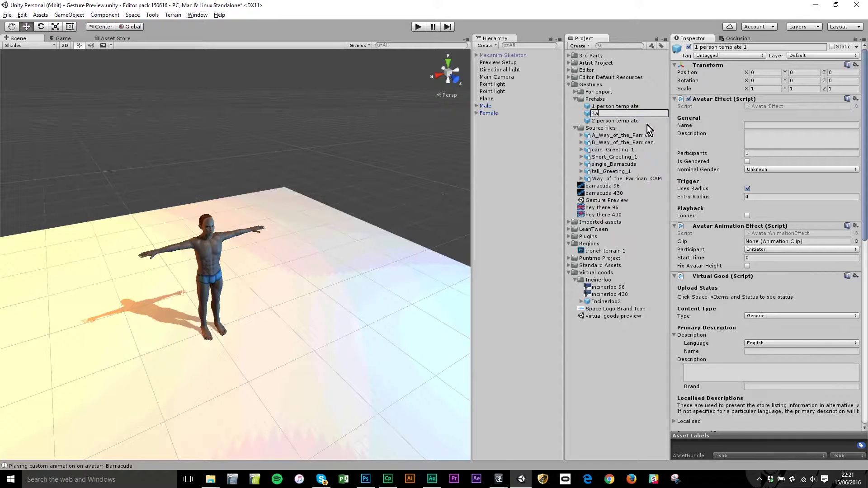
pyautogui.write('rracuda')
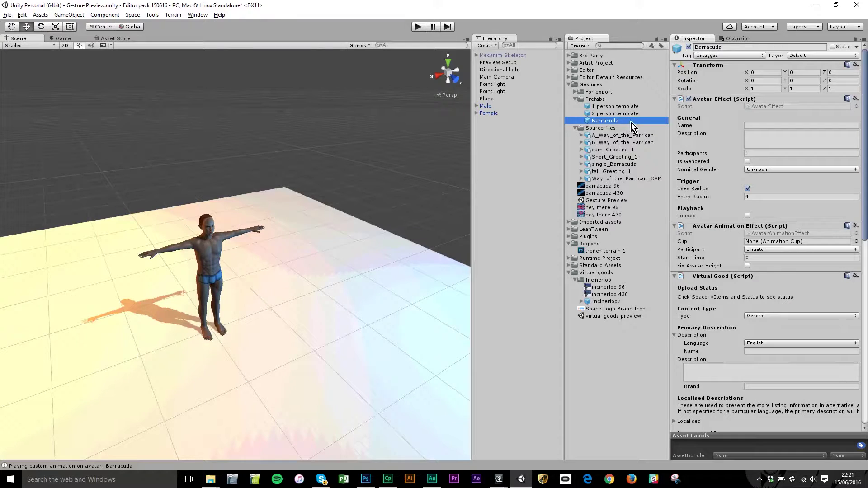
# Step: Place the Barracuda prefab in the scene and set its Avatar Effect name to Barracuda
pyautogui.moveTo(631, 123); pyautogui.dragTo(504, 132)
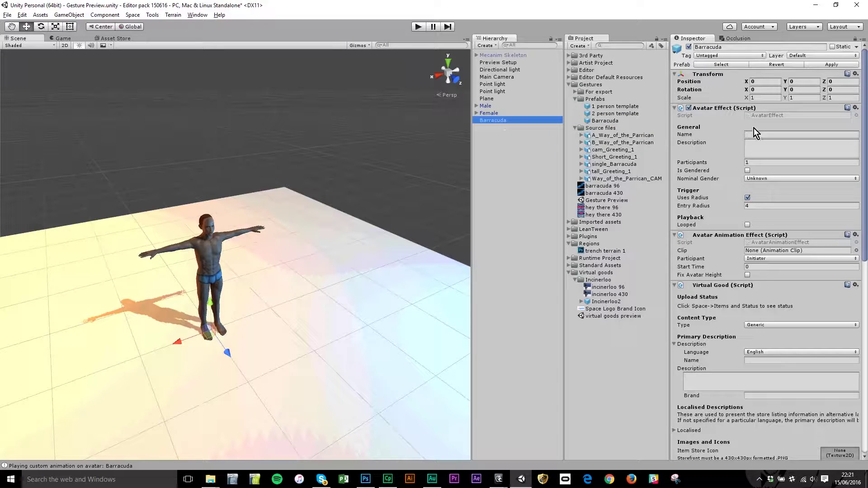
pyautogui.click(798, 134)
pyautogui.write('Barracuda')
pyautogui.press('Tab')
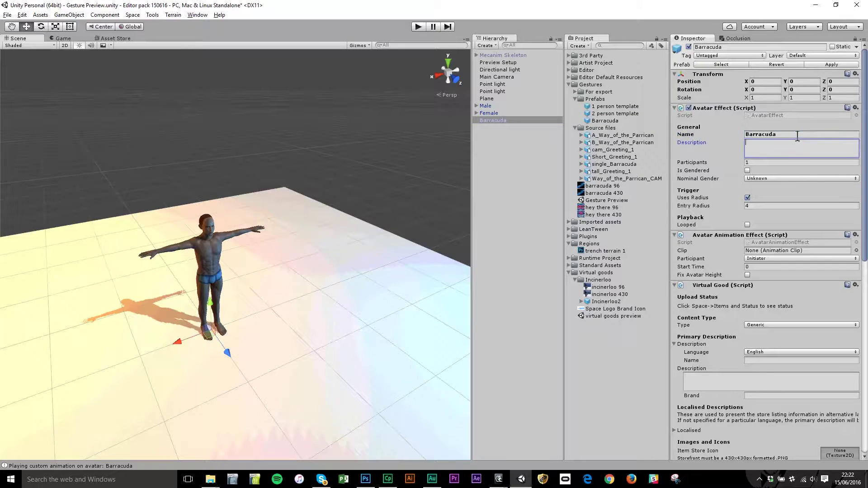
# Step: Check the Barracuda effect's gender options, leaving Is Gendered off, and enable looped playback
pyautogui.click(754, 179)
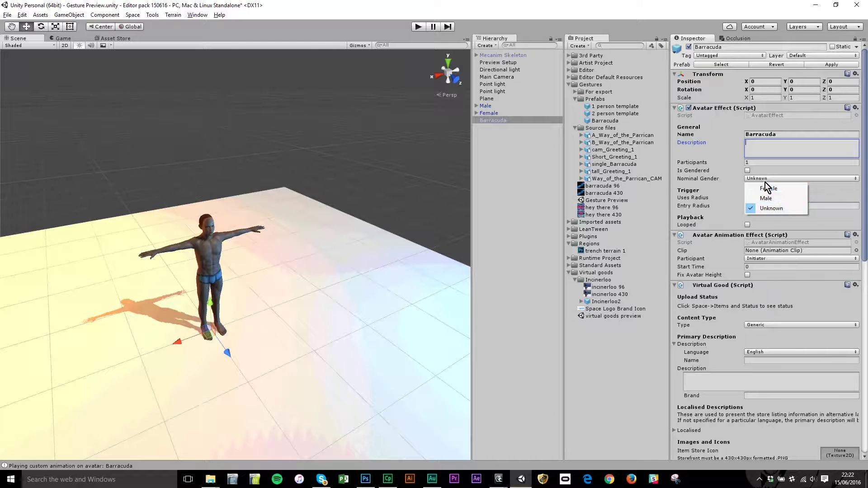
pyautogui.click(747, 171)
pyautogui.click(748, 171)
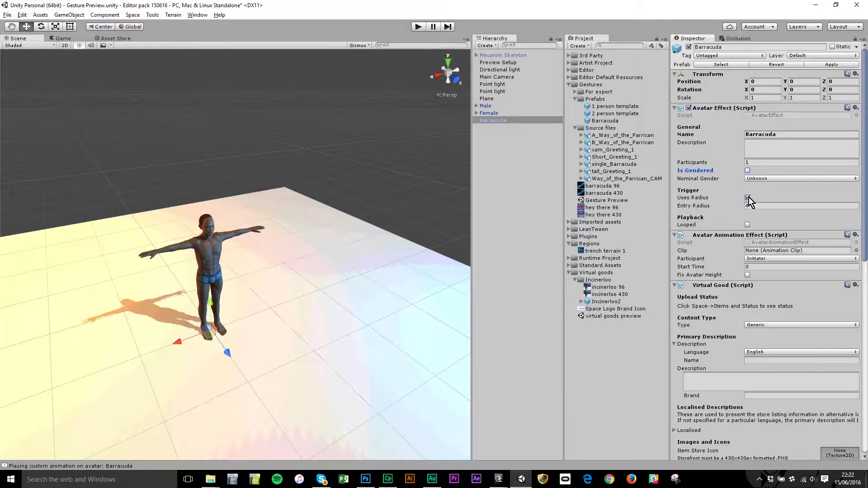
pyautogui.click(747, 225)
# Step: Assign single_Barracuda's Barracuda clip to the Avatar Animation Effect, keeping Initiator as the participant
pyautogui.click(582, 164)
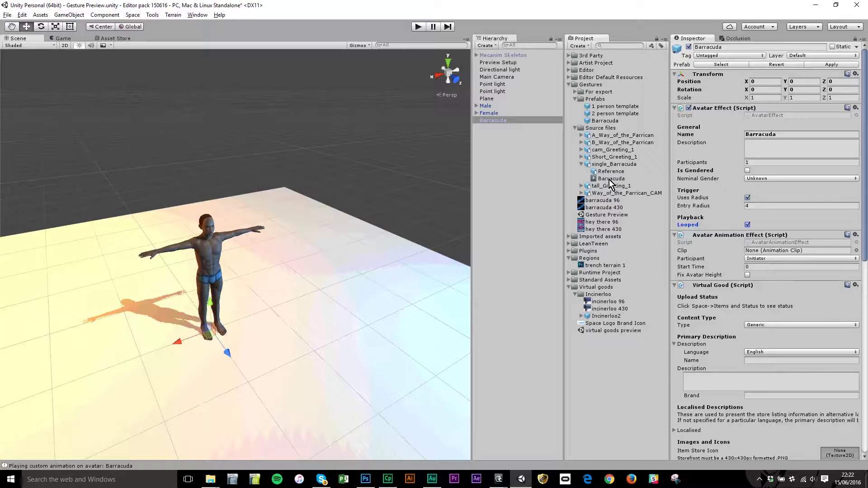
pyautogui.moveTo(609, 180); pyautogui.dragTo(758, 256)
pyautogui.click(749, 268)
pyautogui.click(779, 261)
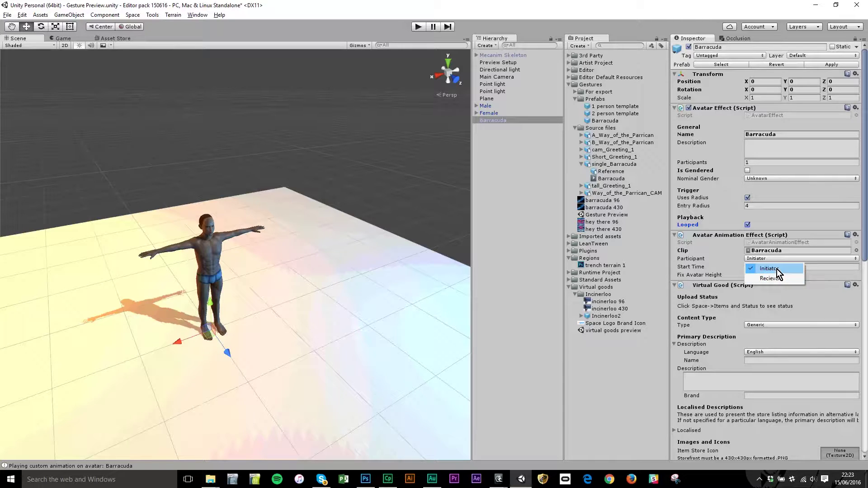
pyautogui.click(721, 260)
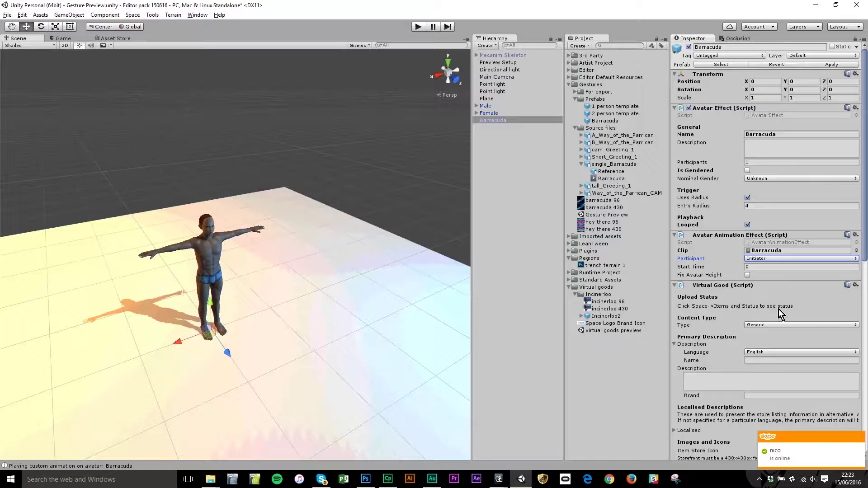
# Step: Review the Virtual Good settings on the Barracuda object, including its description, icons and pricing
pyautogui.scroll(-3, 778, 296)
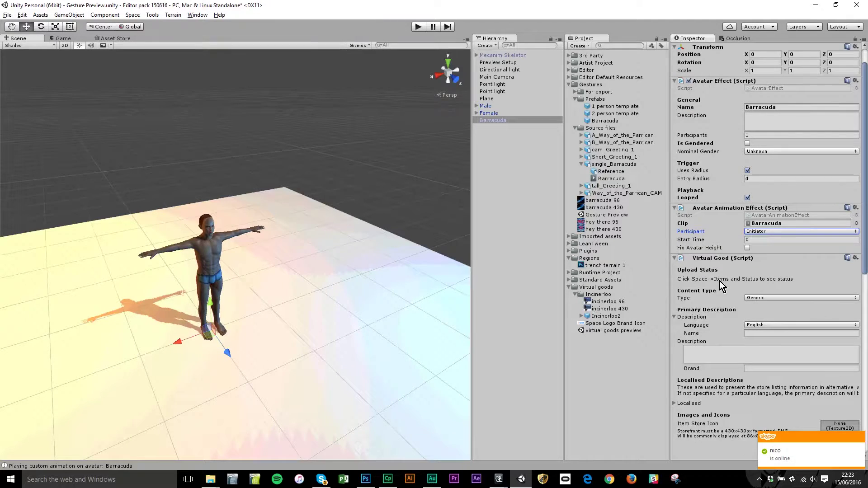
pyautogui.scroll(-3, 720, 282)
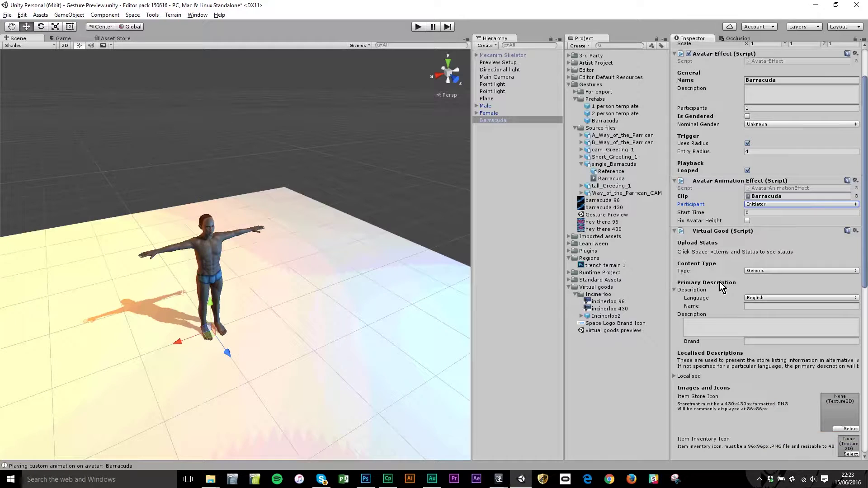
pyautogui.scroll(-6, 720, 282)
pyautogui.scroll(-6, 720, 282)
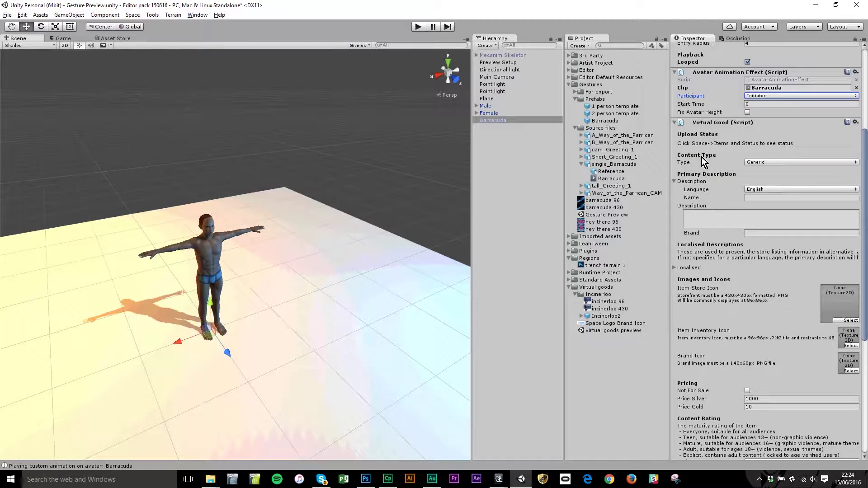
pyautogui.scroll(18, 702, 157)
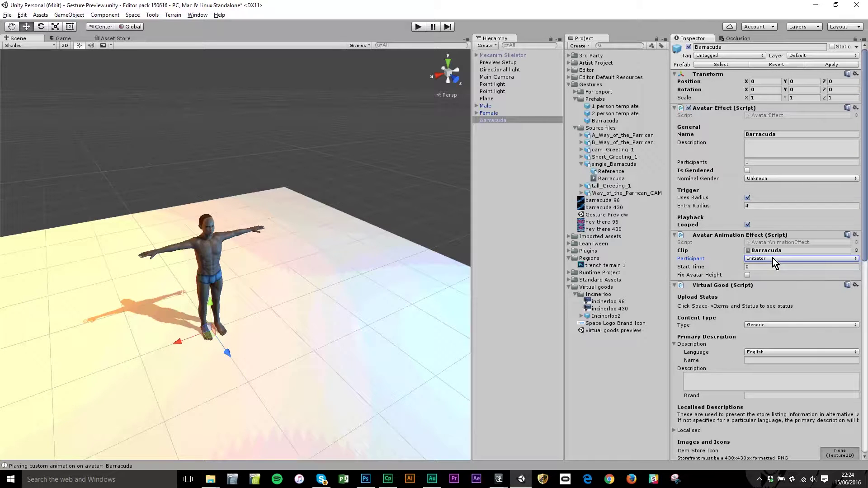
# Step: Preview the Barracuda gesture in play mode, stop playback, and return the scene view to 3D
pyautogui.click(419, 27)
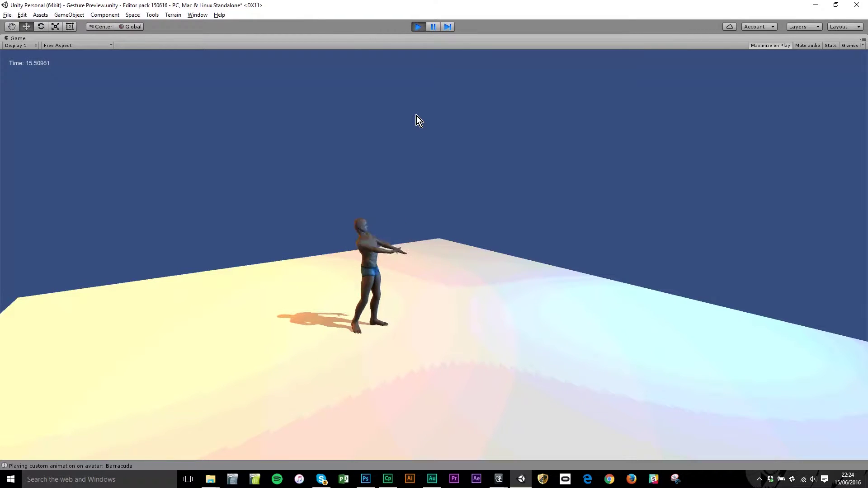
pyautogui.click(419, 29)
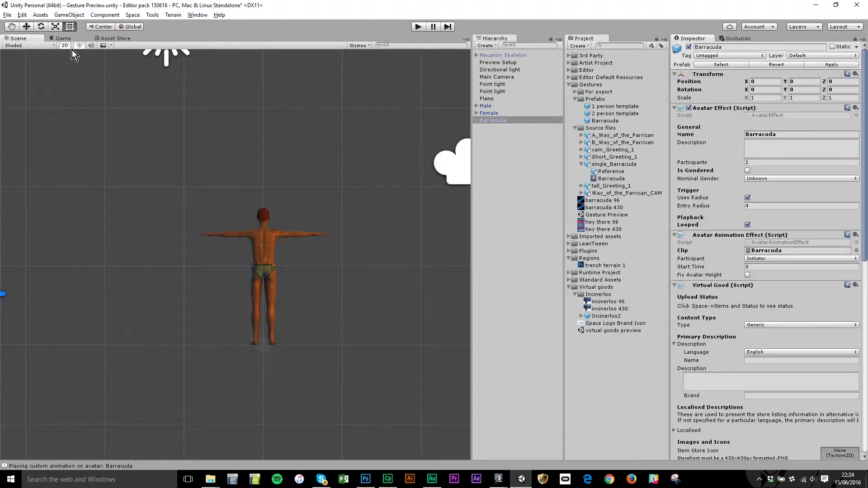
pyautogui.click(68, 48)
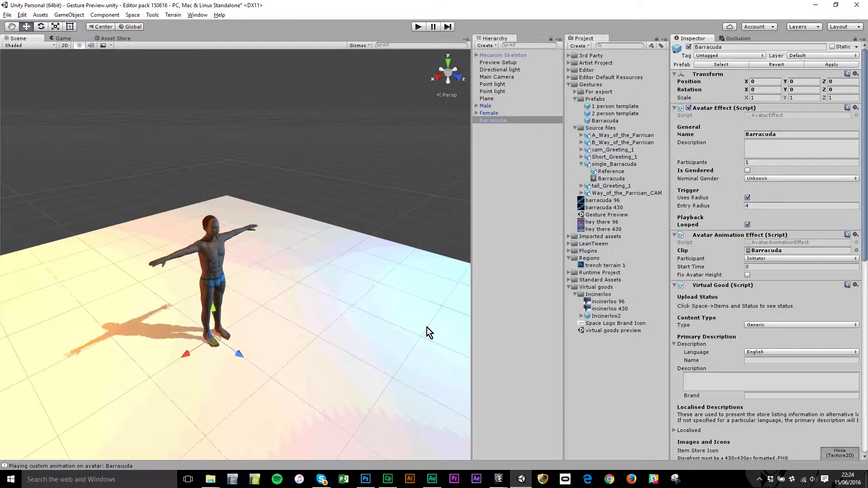
# Step: Set the Barracuda Virtual Good's content type to Gesture and its primary description name to Barracuda
pyautogui.scroll(-6, 770, 302)
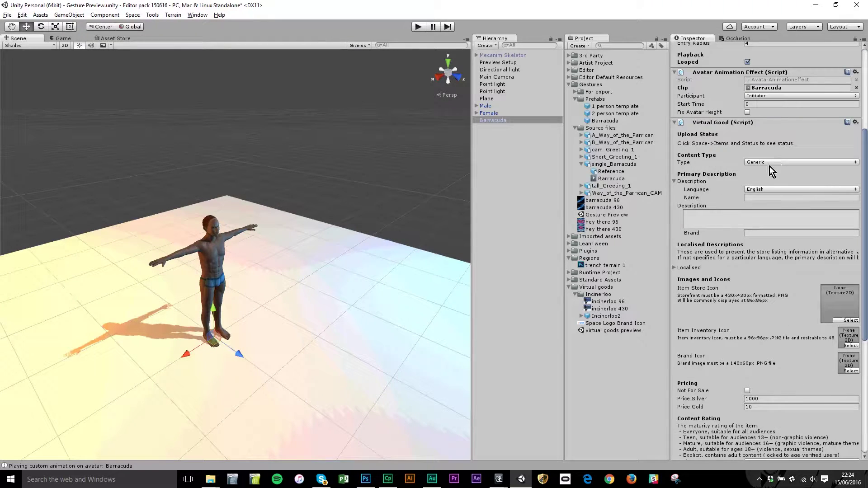
pyautogui.click(773, 164)
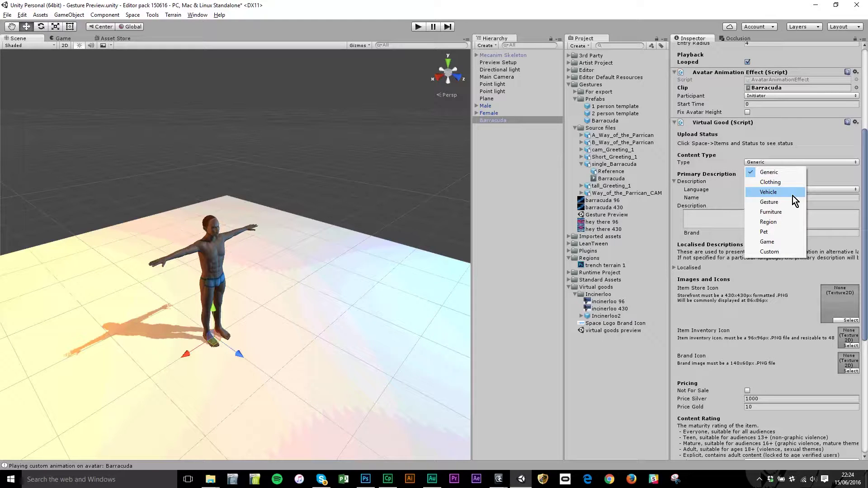
pyautogui.click(785, 204)
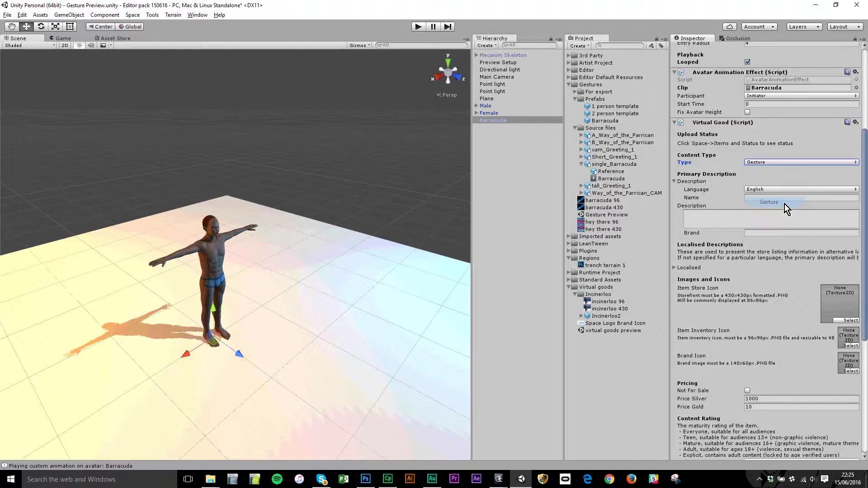
pyautogui.click(759, 198)
pyautogui.write('B')
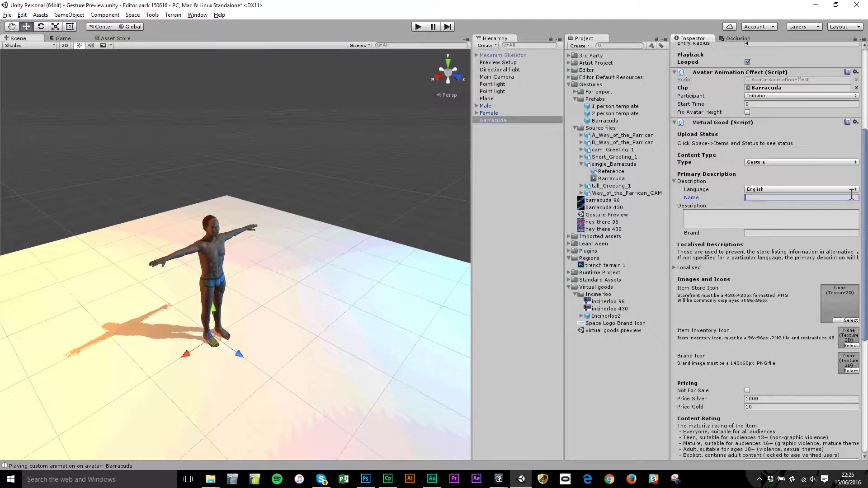
pyautogui.write('arracuda')
# Step: Fill in the primary description with "A single person dance" and the brand with "Sine Wave Dance"
pyautogui.click(759, 224)
pyautogui.write('A ')
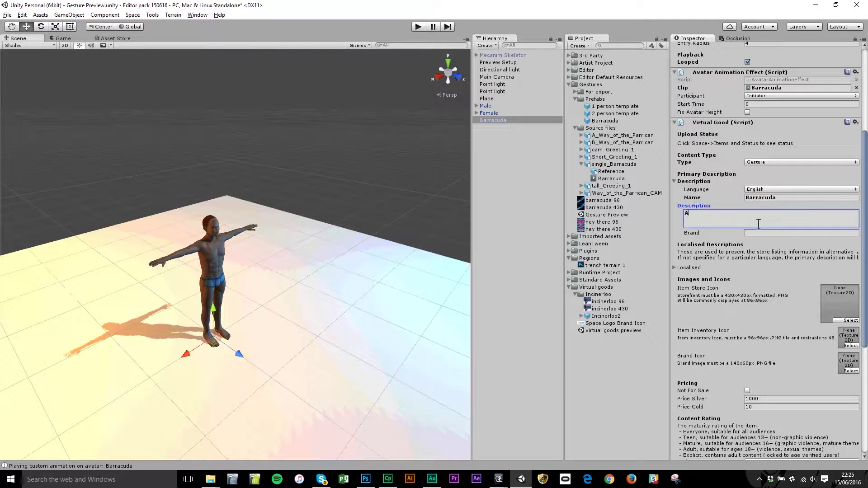
pyautogui.write('single person dance')
pyautogui.click(775, 234)
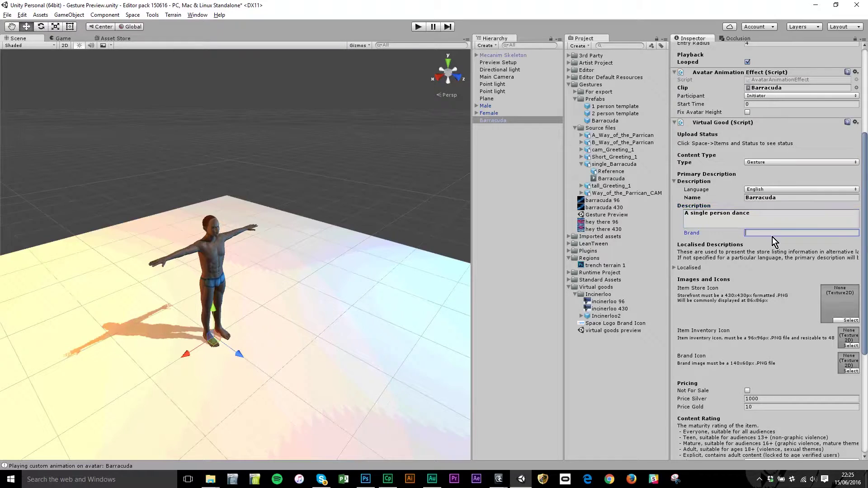
pyautogui.write('Sine Wave Dance')
# Step: Try adding three localised descriptions, expanding the entries and setting the first one's language to Chinese
pyautogui.click(674, 268)
pyautogui.click(684, 276)
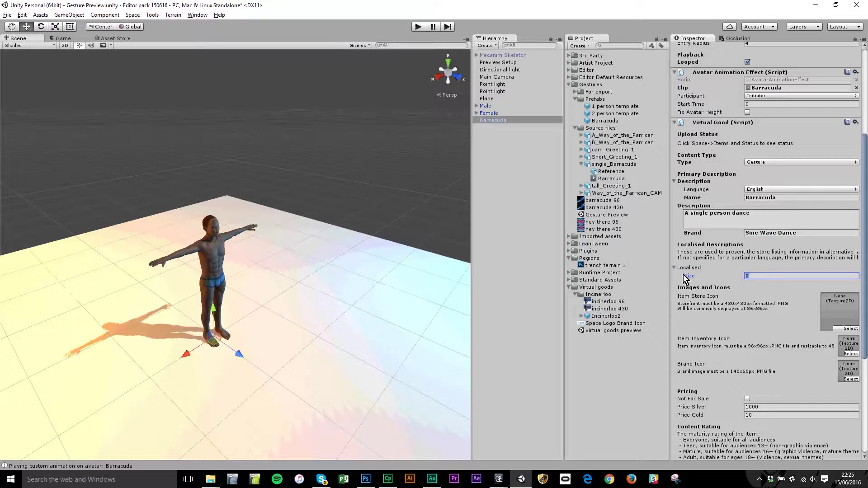
pyautogui.write('3')
pyautogui.press('Return')
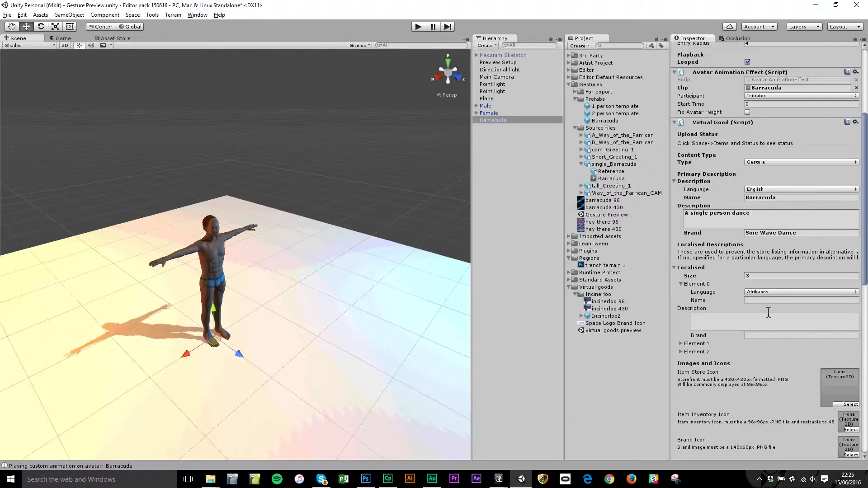
pyautogui.click(682, 345)
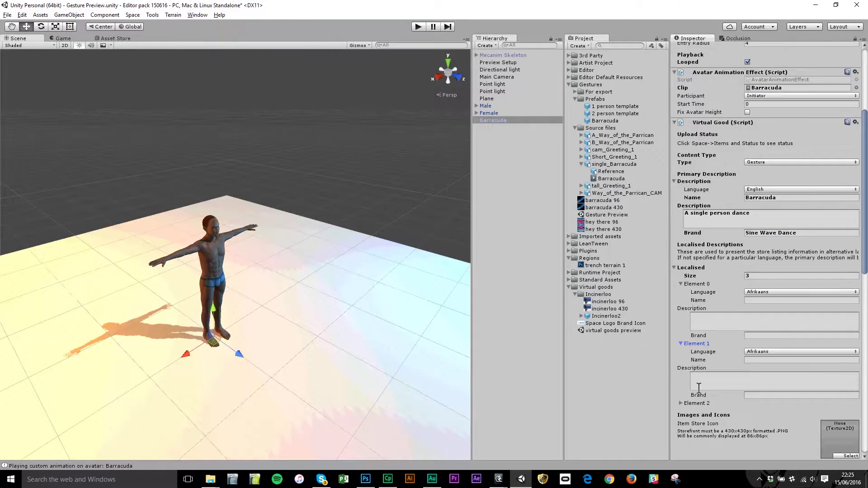
pyautogui.click(681, 404)
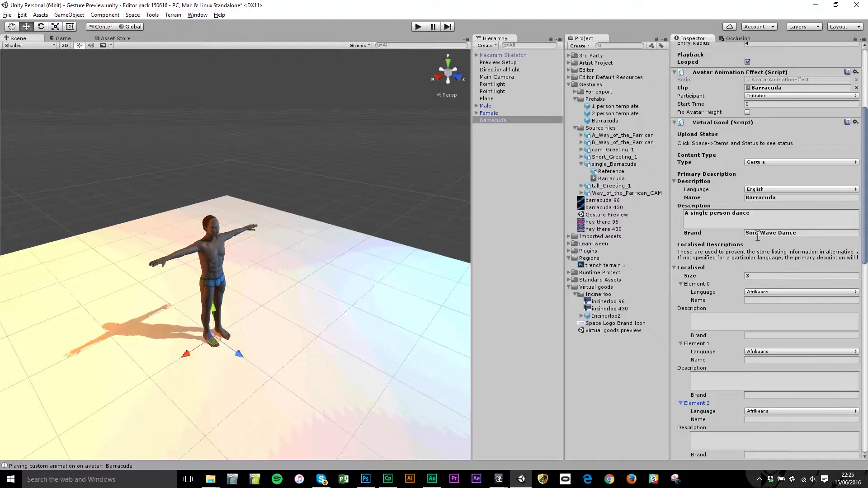
pyautogui.click(760, 291)
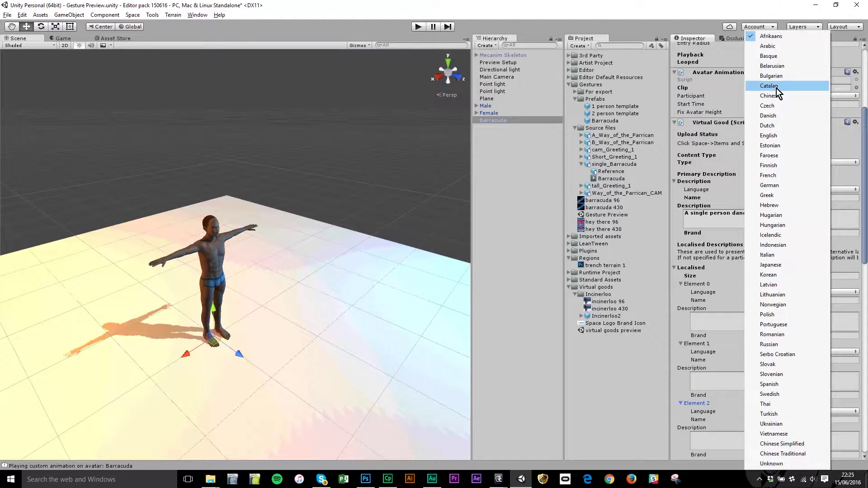
pyautogui.click(791, 100)
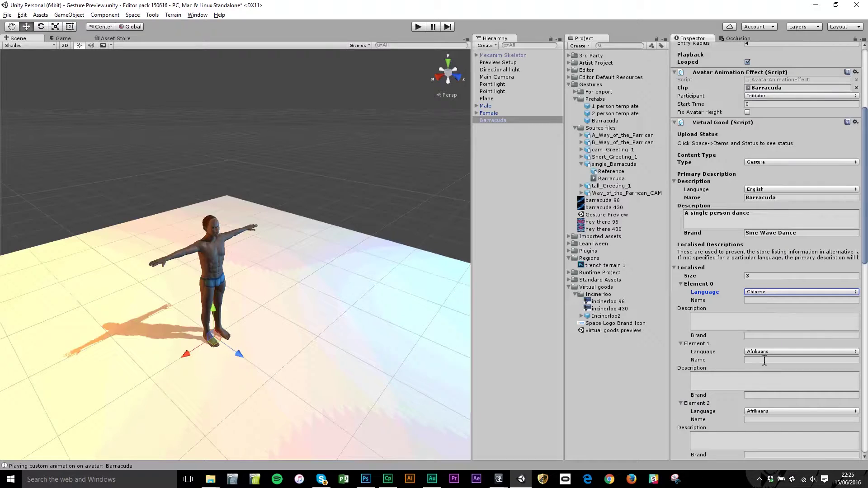
# Step: Remove the localised descriptions by setting their list size to 0, and collapse the Localised section
pyautogui.click(776, 275)
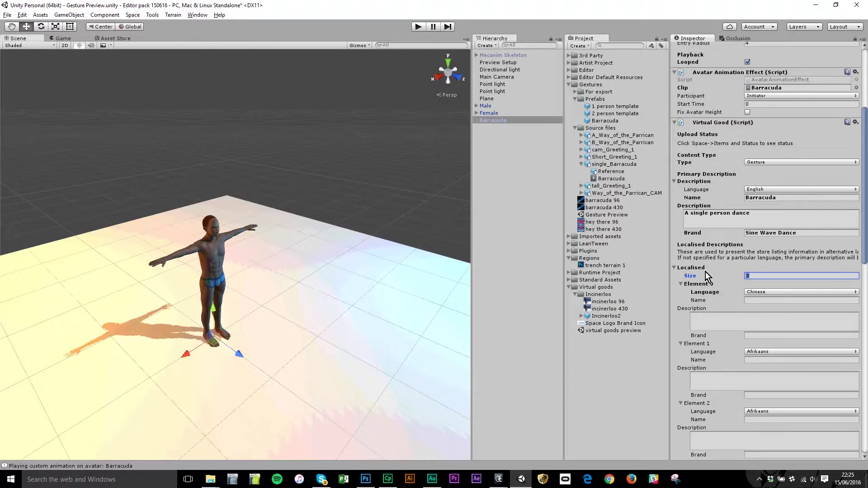
pyautogui.press('BackSpace')
pyautogui.write('0')
pyautogui.press('Return')
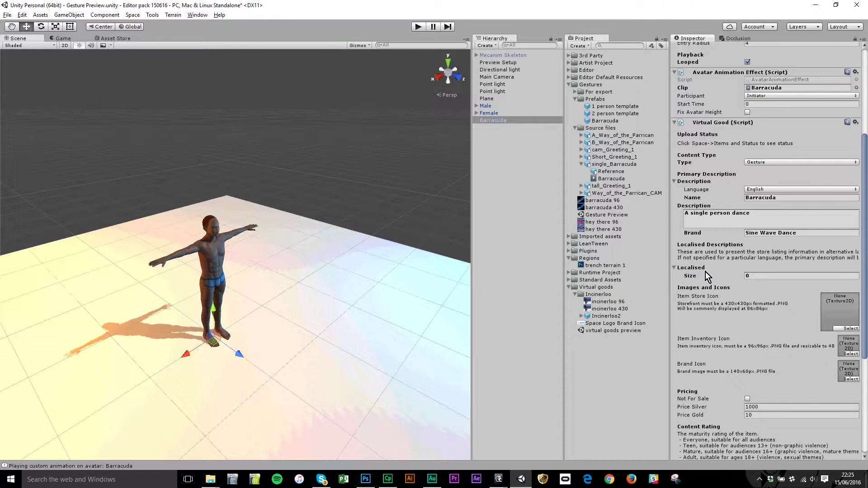
pyautogui.click(677, 268)
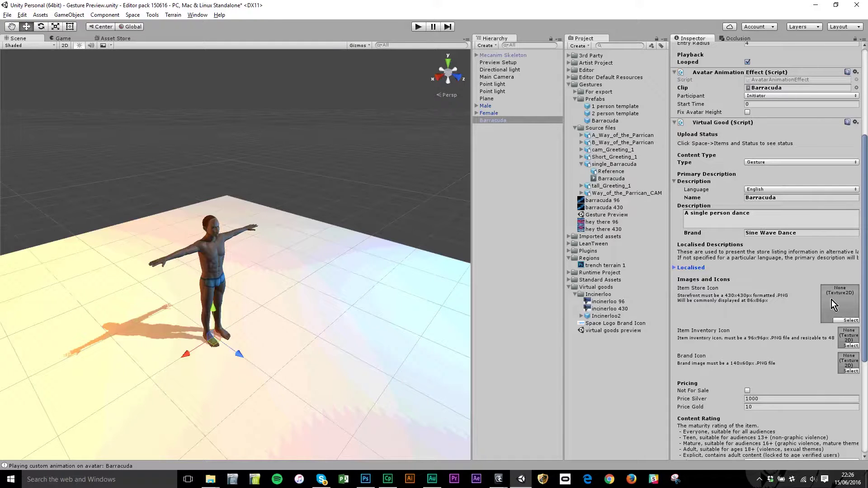
# Step: Inspect the barracuda 430, barracuda 96 and Space Logo Brand Icon textures in the project
pyautogui.click(609, 208)
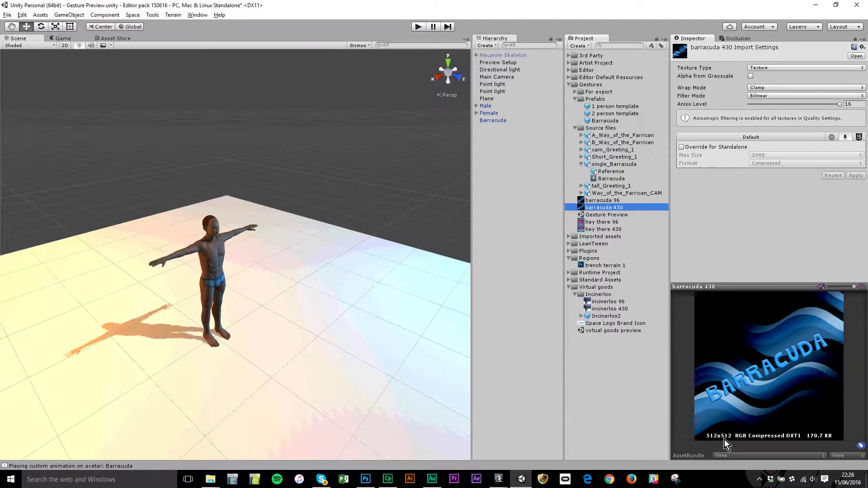
pyautogui.click(616, 201)
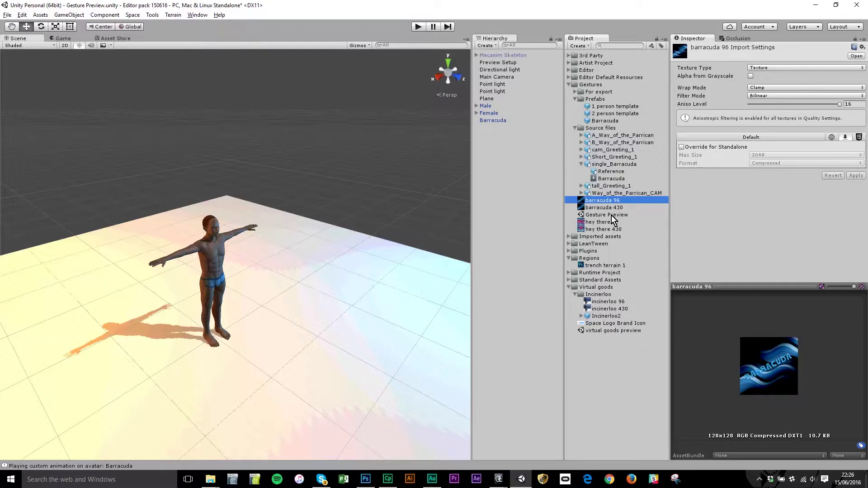
pyautogui.click(631, 323)
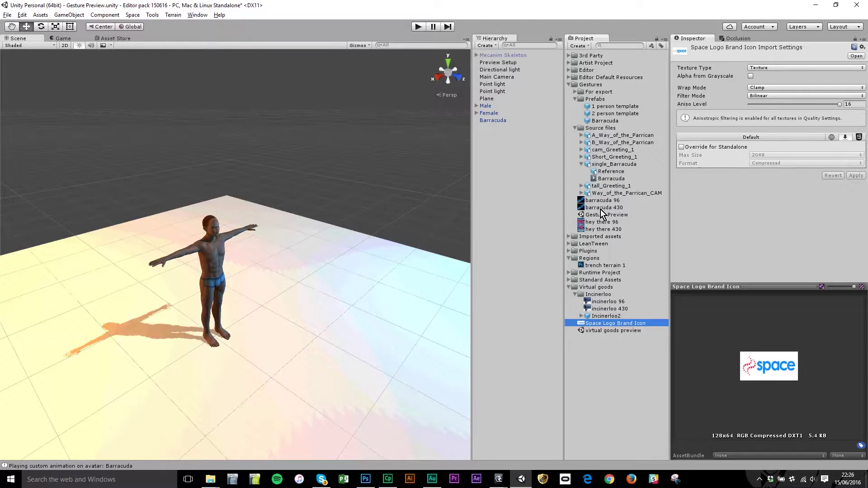
# Step: On the Barracuda object, assign barracuda 430 as store icon, barracuda 96 as inventory icon and Space Logo Brand Icon as brand icon
pyautogui.click(493, 120)
pyautogui.scroll(-10, 746, 271)
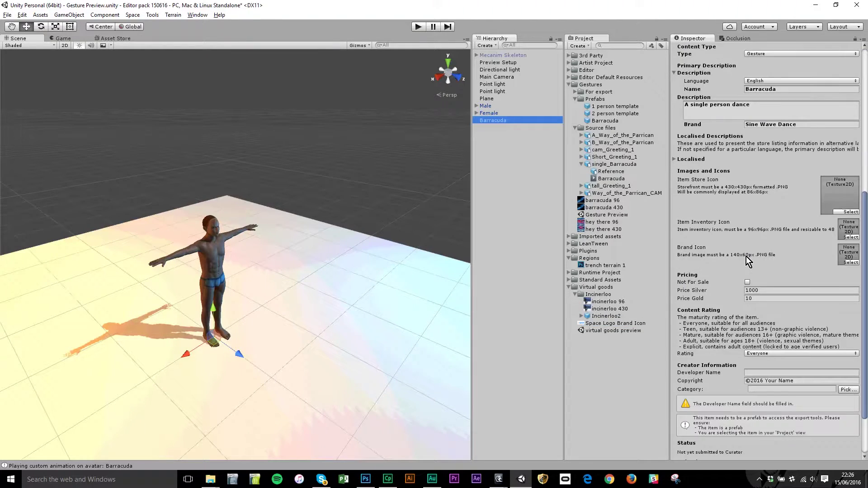
pyautogui.moveTo(609, 206); pyautogui.dragTo(834, 185)
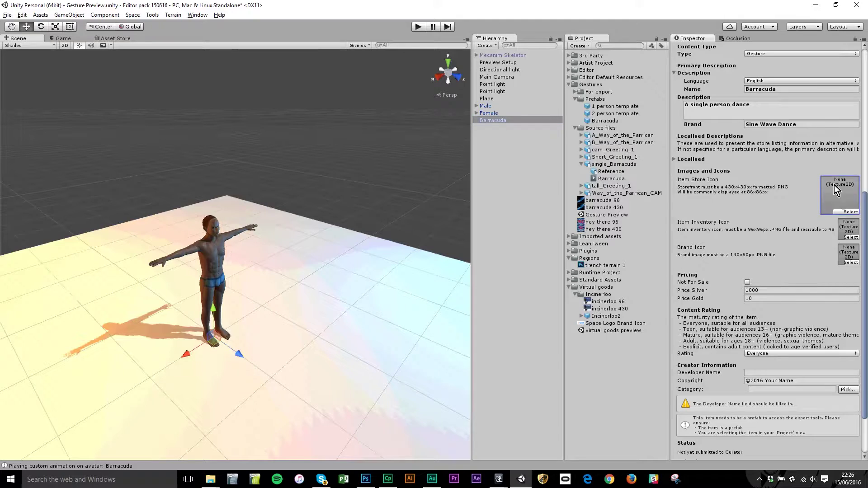
pyautogui.moveTo(603, 201); pyautogui.dragTo(837, 233)
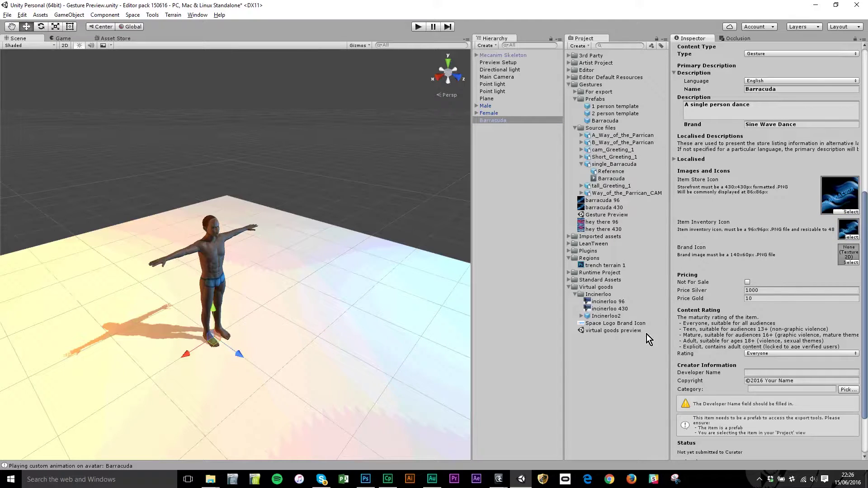
pyautogui.moveTo(610, 324); pyautogui.dragTo(840, 257)
# Step: Set the Barracuda item's silver price to 1500 and its gold price to 15
pyautogui.click(702, 291)
pyautogui.write('1500')
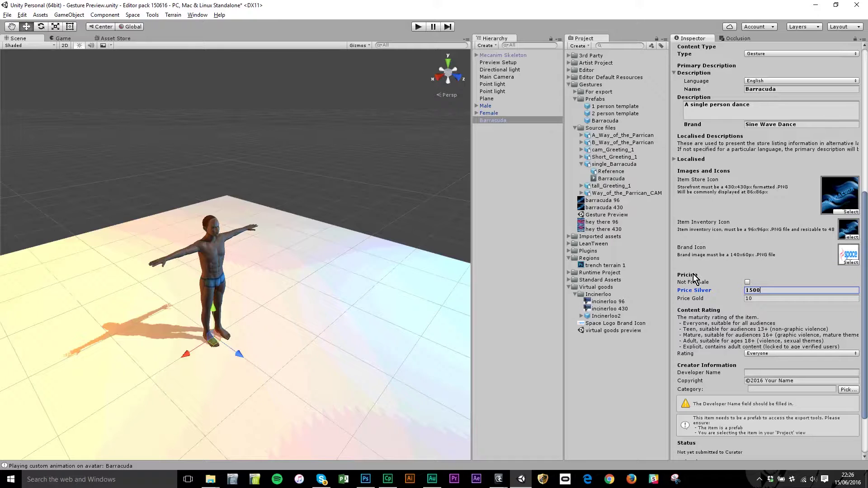
pyautogui.press('Tab')
pyautogui.write('15')
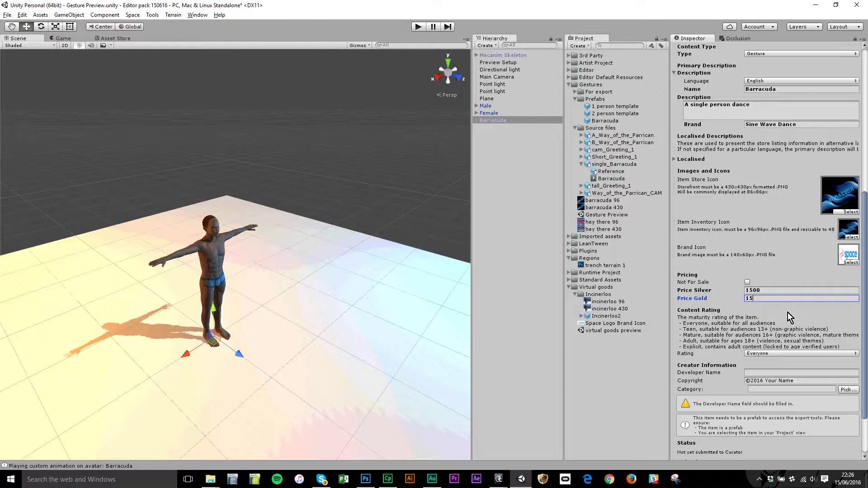
pyautogui.press('Tab')
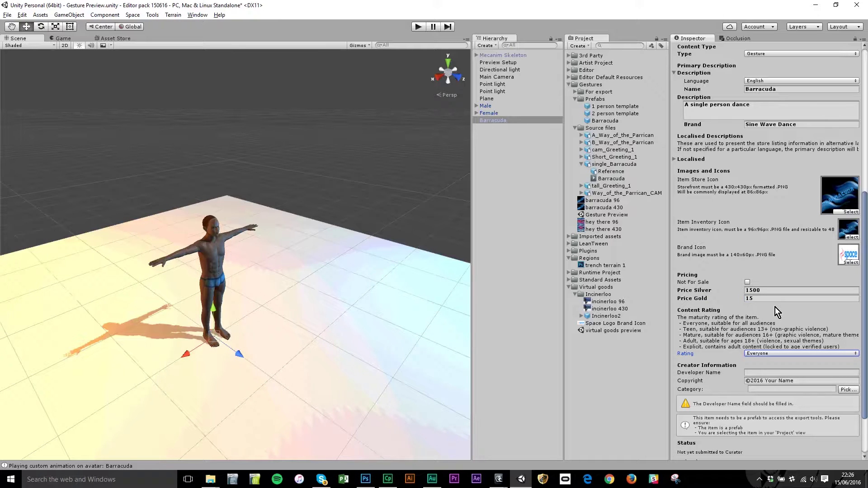
# Step: Set the Barracuda item's silver price to 0
pyautogui.hotkey('shift', 'Tab')
pyautogui.hotkey('shift', 'Tab')
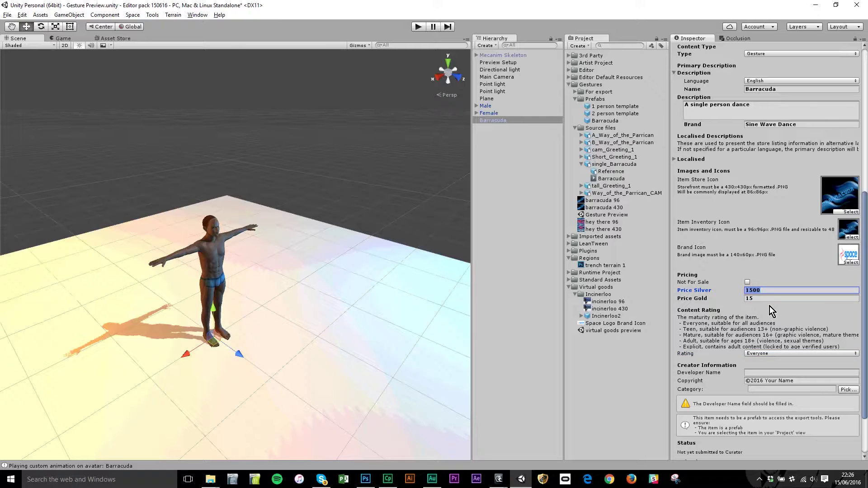
pyautogui.write('0')
pyautogui.press('Tab')
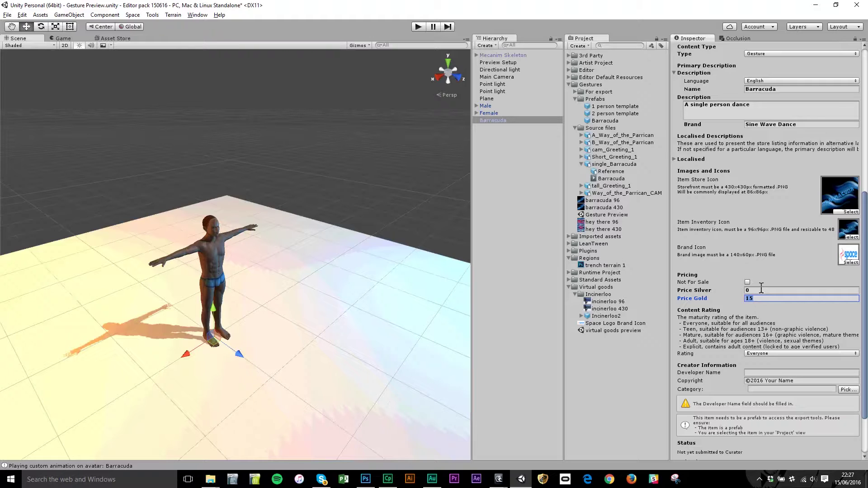
# Step: Check the available content ratings for the Barracuda item, keeping Everyone
pyautogui.scroll(-3, 718, 308)
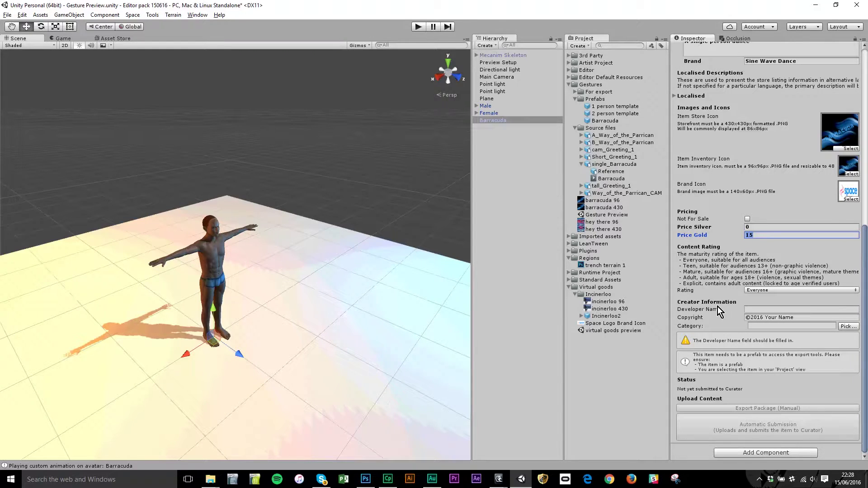
pyautogui.click(767, 291)
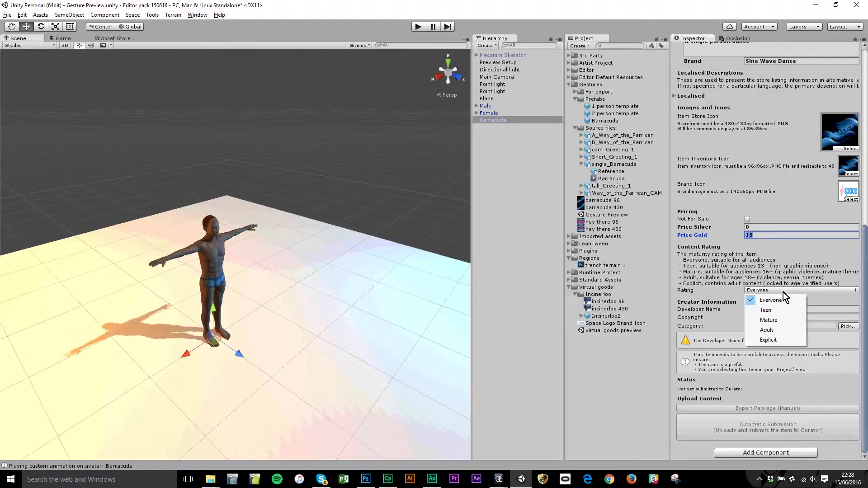
pyautogui.click(718, 293)
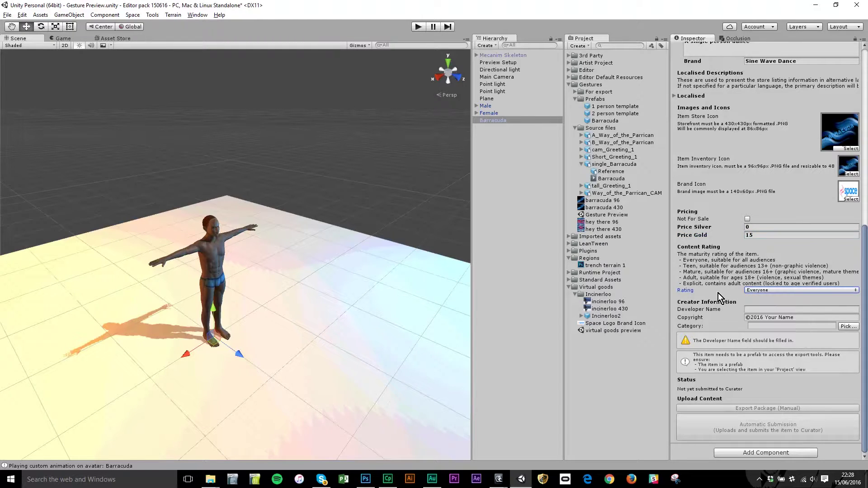
# Step: Enter Sine Wave Entertainment as the developer name in the creator information
pyautogui.click(759, 309)
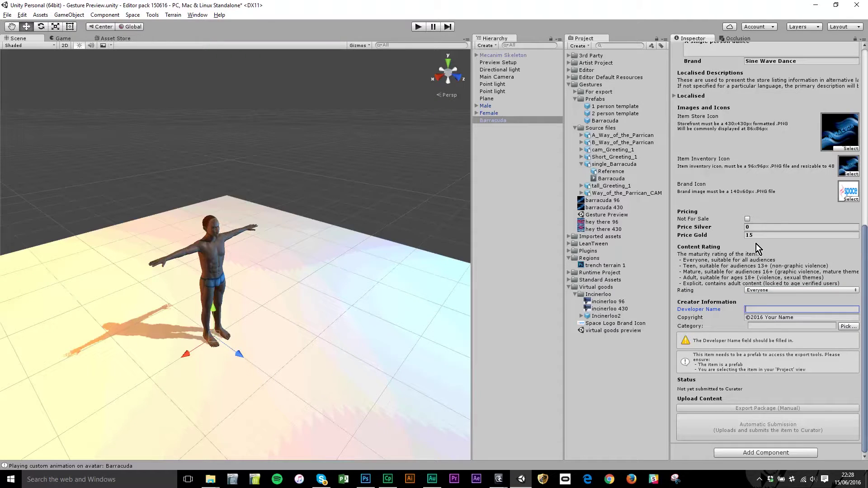
pyautogui.write('S')
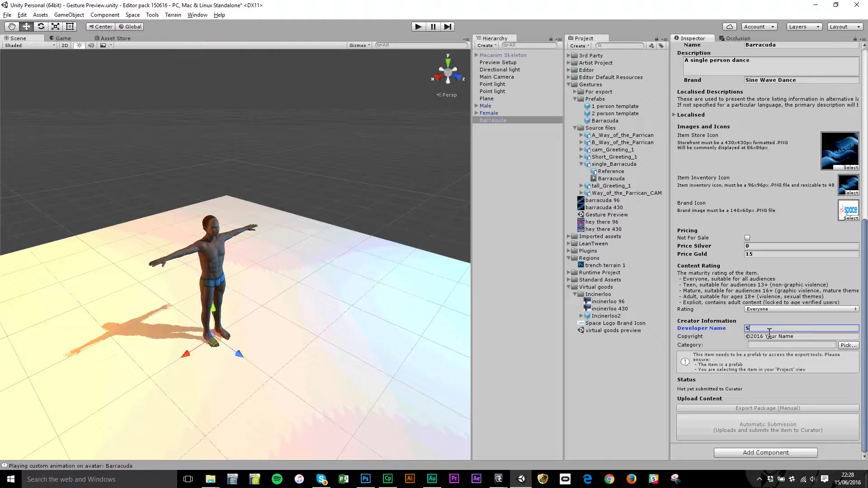
pyautogui.write('ine Wave Entertainment')
pyautogui.press('Tab')
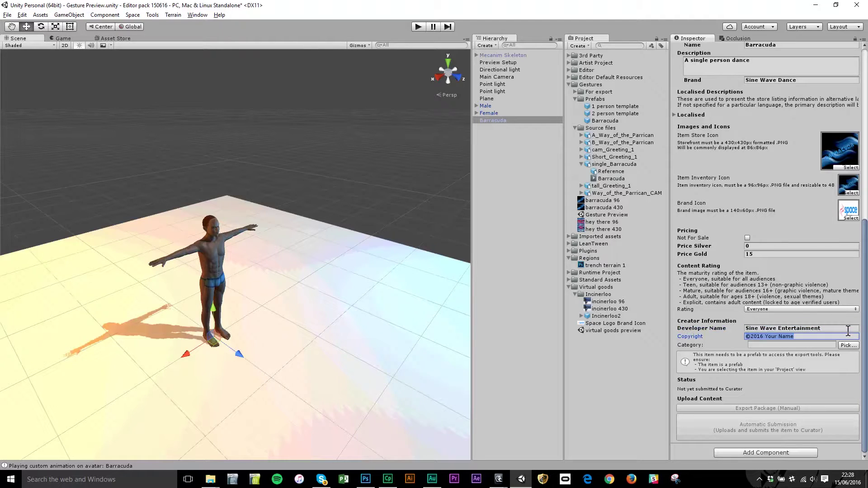
# Step: Set the Barracuda item's copyright to ©2016 Sine Wave Entertainment Ltd
pyautogui.press('End')
pyautogui.hotkey('ctrl', 'shift', 'Left')
pyautogui.hotkey('ctrl', 'shift', 'Left')
pyautogui.write('Sine Wave Entertainment')
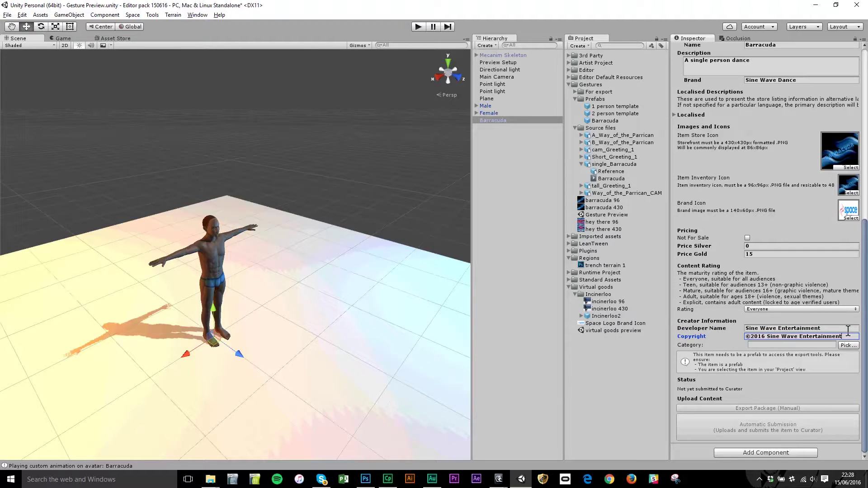
pyautogui.write('Ltd')
pyautogui.press('Tab')
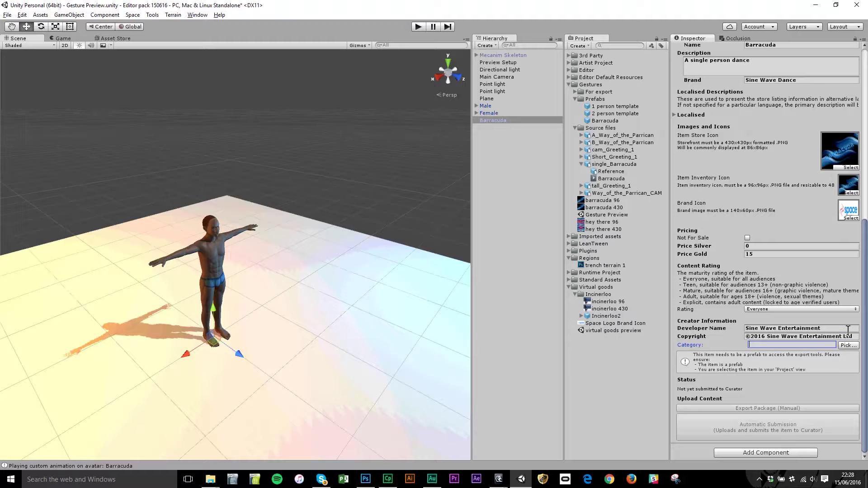
# Step: Set the Barracuda item's category to Gesture/Dances/Single Person
pyautogui.click(850, 345)
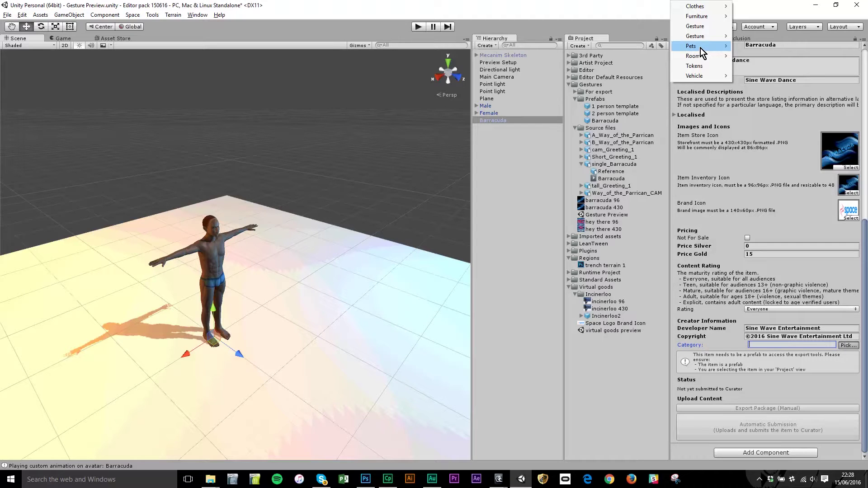
pyautogui.moveTo(709, 37)
pyautogui.moveTo(754, 34)
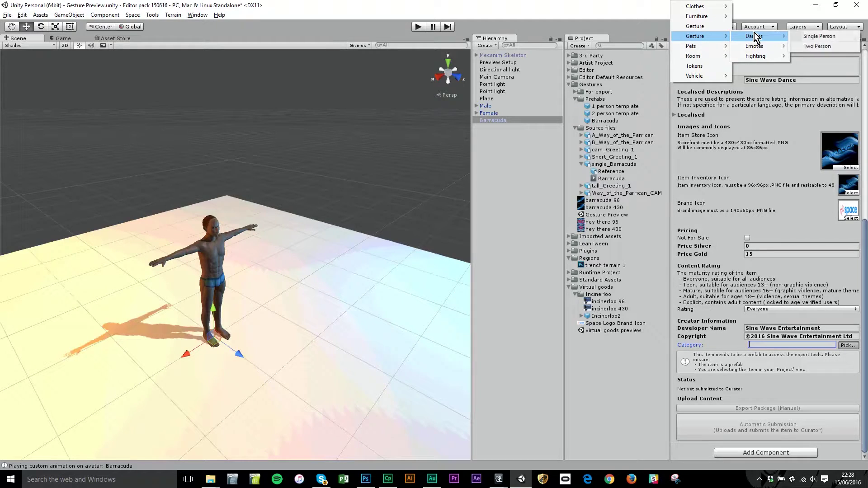
pyautogui.click(817, 36)
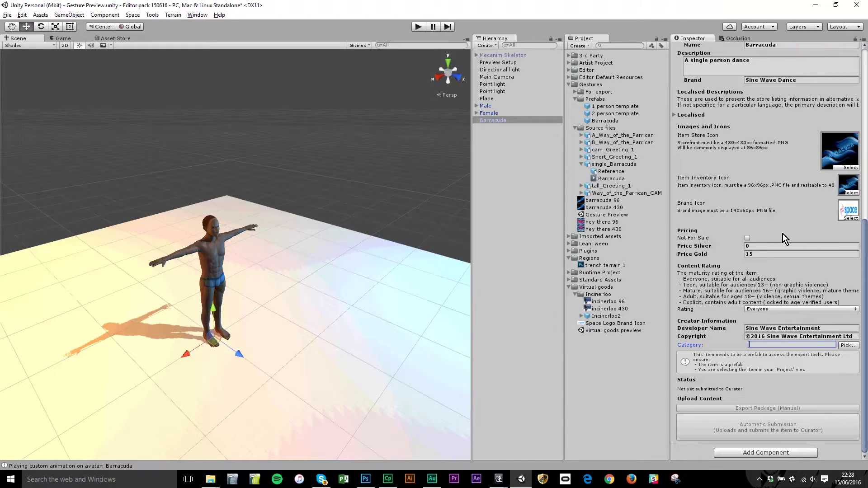
pyautogui.scroll(10, 783, 325)
pyautogui.scroll(-8, 783, 330)
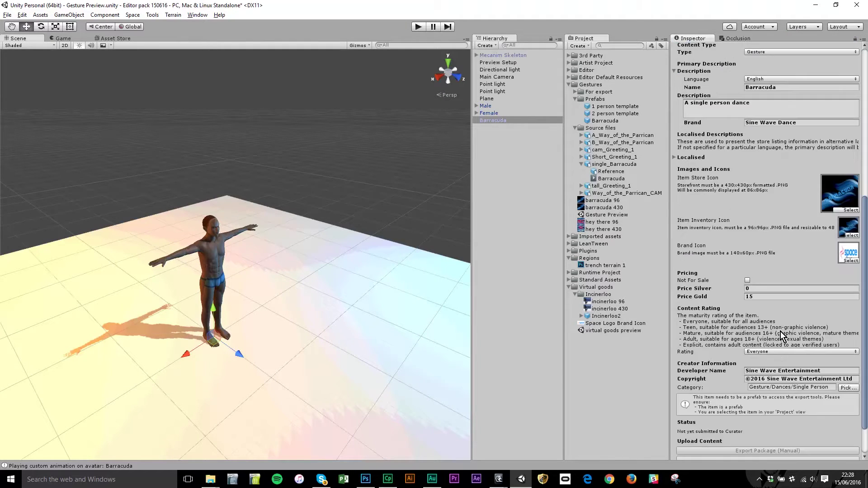
pyautogui.scroll(-2, 781, 337)
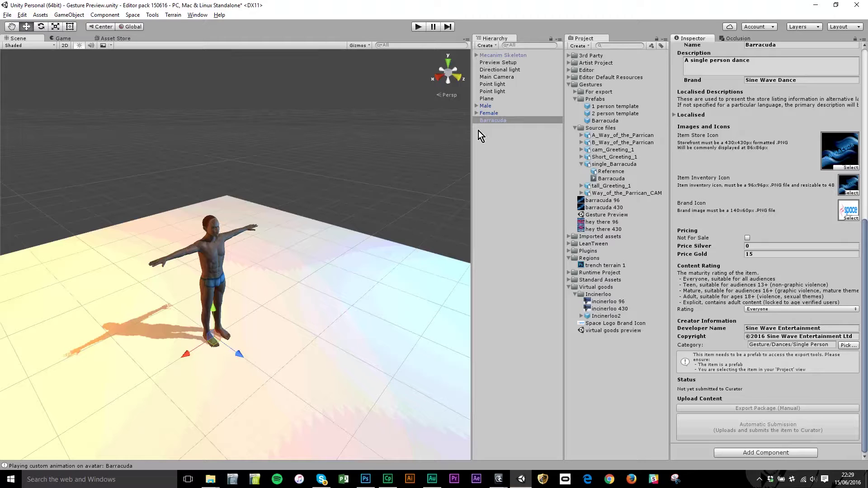
# Step: Compare the settings of the Barracuda object in the scene with those of the Barracuda prefab in the project
pyautogui.click(497, 121)
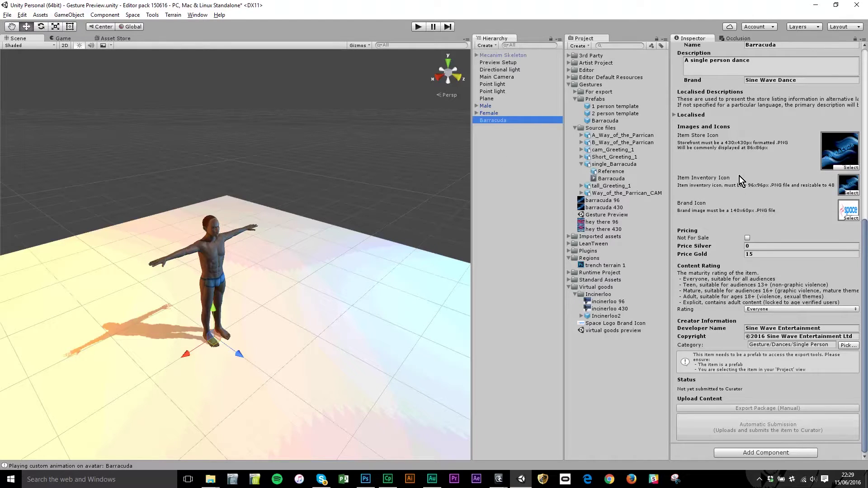
pyautogui.scroll(5, 739, 175)
pyautogui.scroll(3, 739, 176)
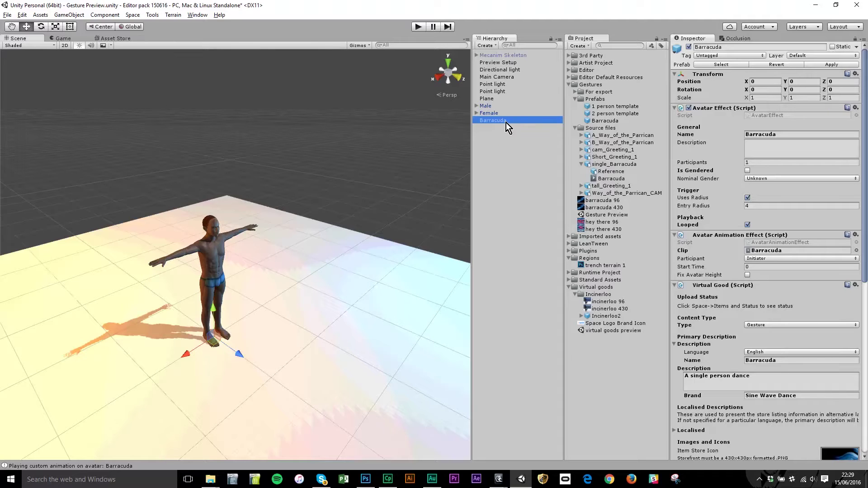
pyautogui.click(604, 120)
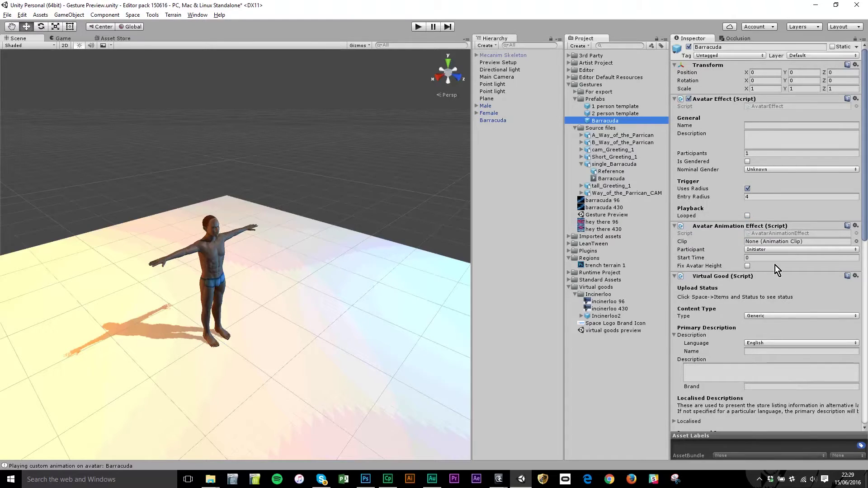
pyautogui.scroll(-15, 789, 277)
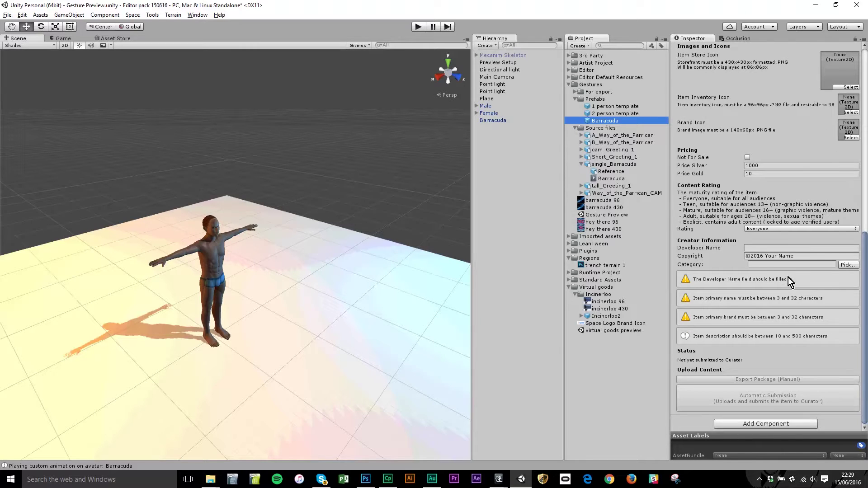
pyautogui.scroll(12, 789, 278)
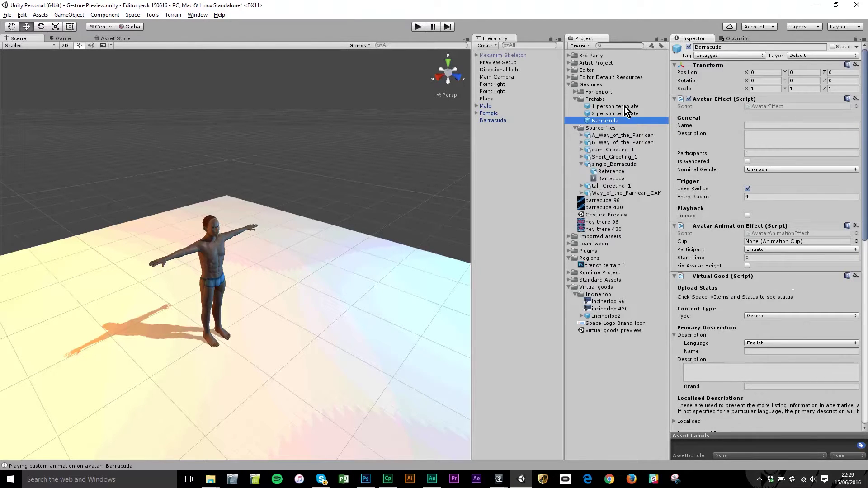
pyautogui.click(488, 119)
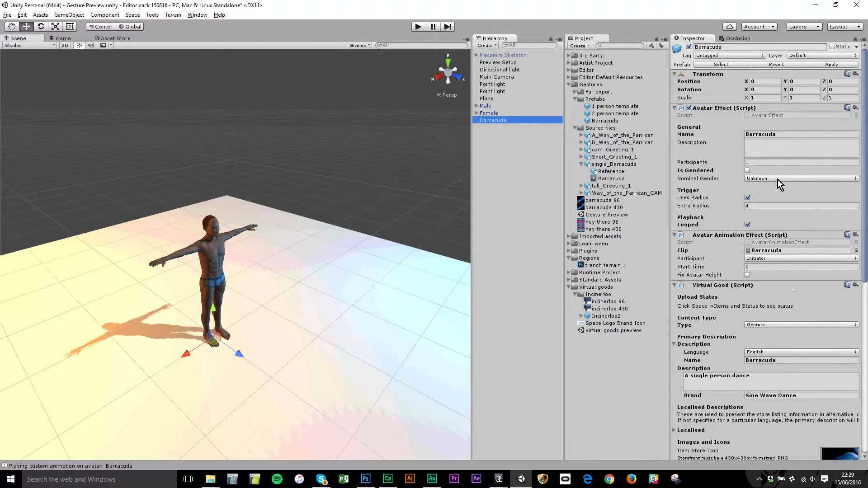
pyautogui.scroll(-3, 778, 180)
pyautogui.scroll(3, 792, 245)
# Step: Apply the Barracuda scene object's changes to its prefab
pyautogui.click(519, 113)
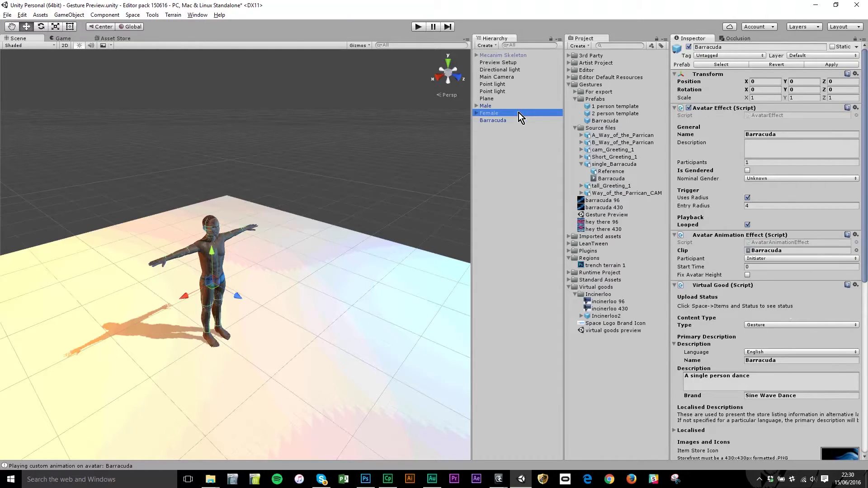
pyautogui.click(519, 121)
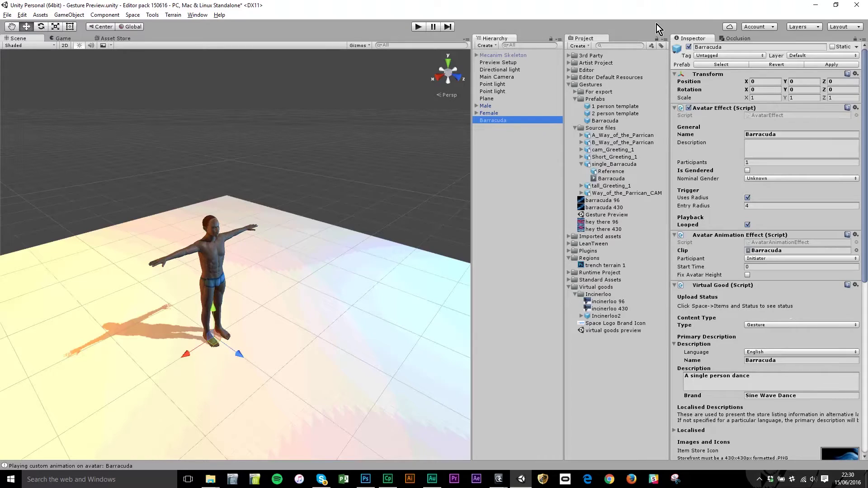
pyautogui.click(832, 65)
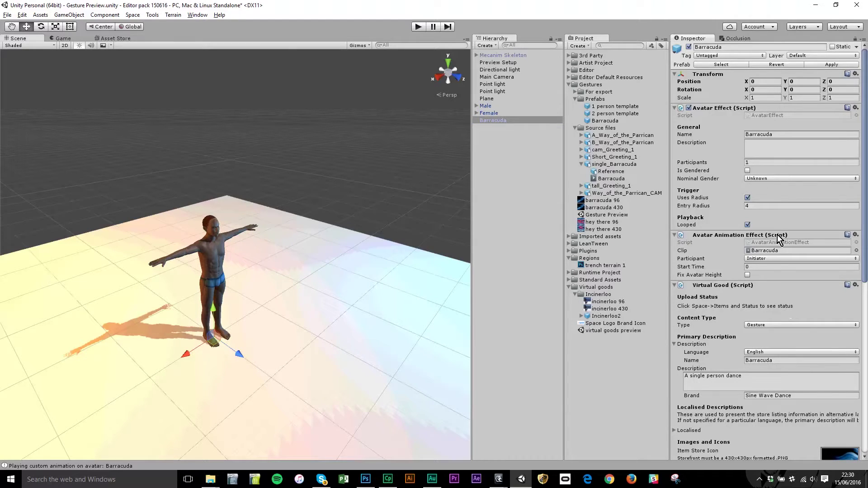
pyautogui.scroll(-10, 778, 239)
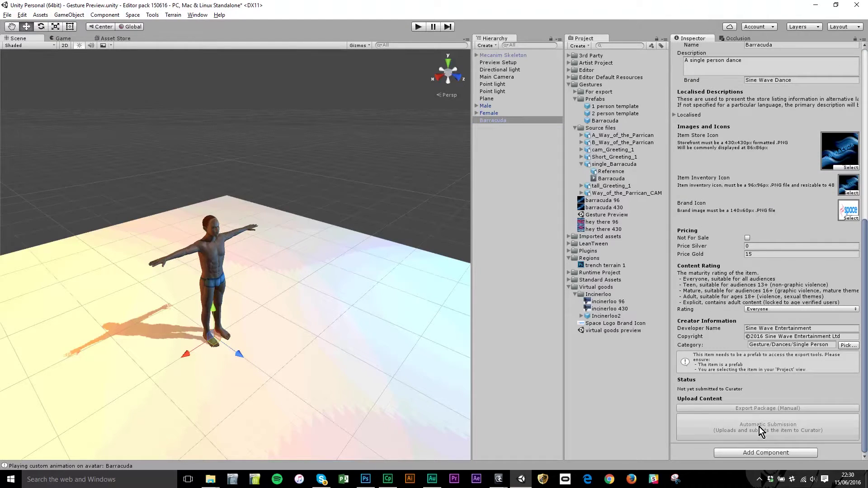
# Step: Review the store details on the Barracuda prefab in the project and set its silver price to 1500
pyautogui.click(612, 122)
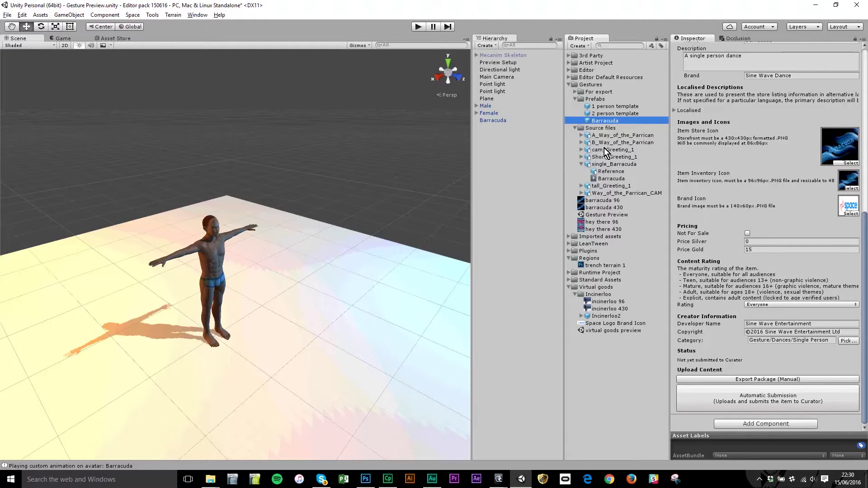
pyautogui.scroll(10, 750, 157)
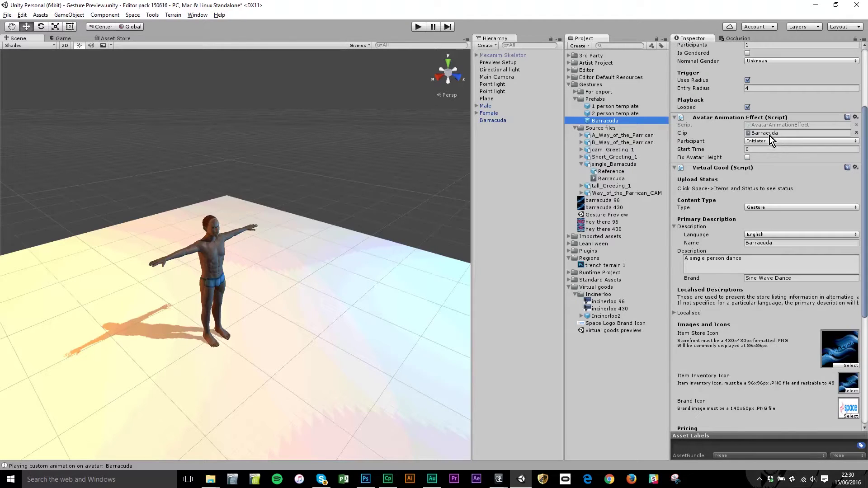
pyautogui.scroll(-3, 780, 242)
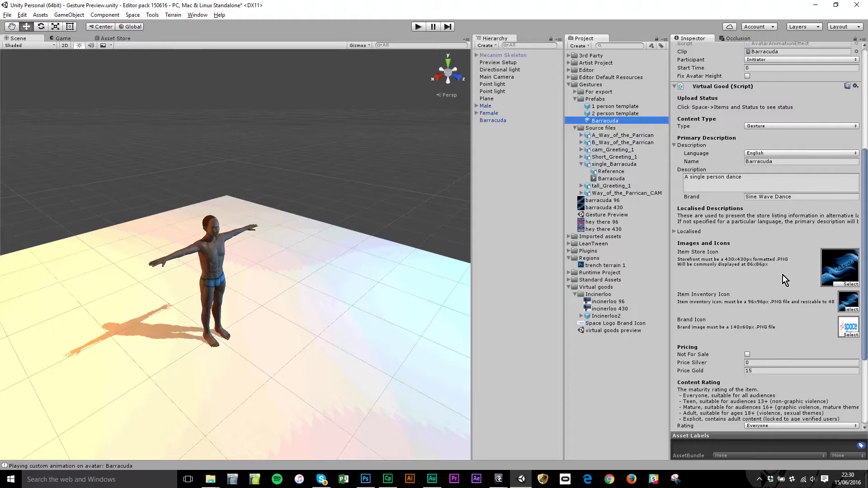
pyautogui.scroll(-3, 783, 275)
pyautogui.scroll(-3, 770, 235)
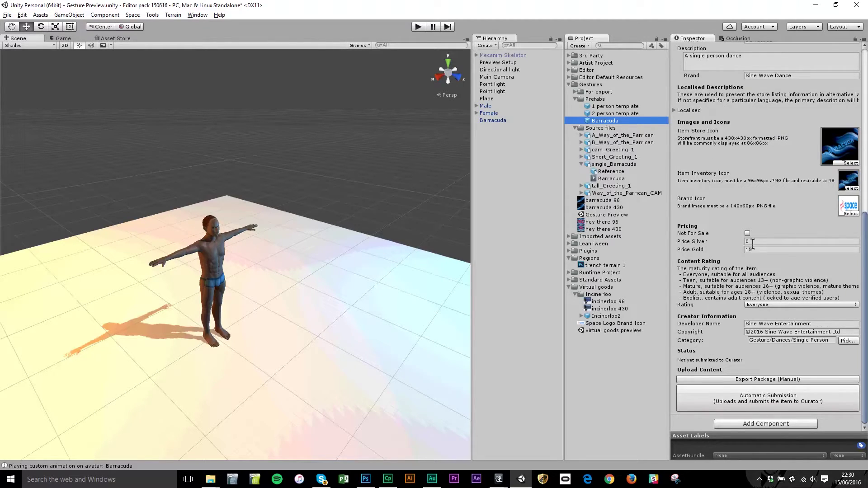
pyautogui.click(719, 246)
pyautogui.write('15')
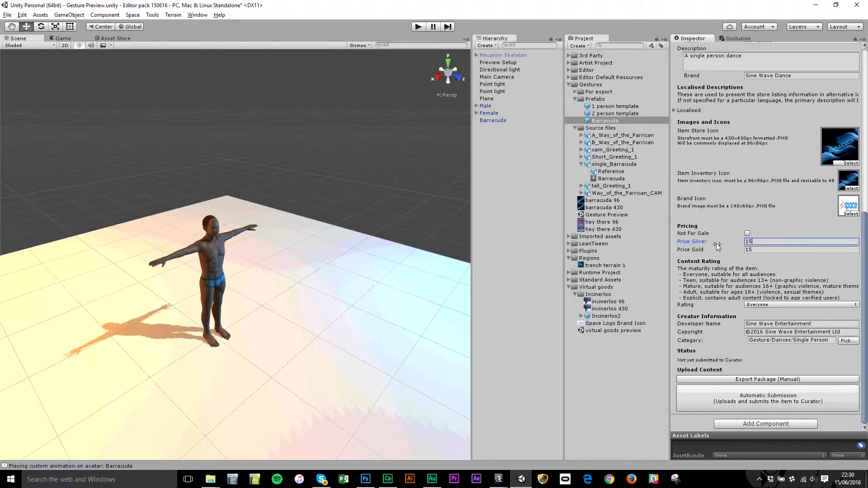
pyautogui.write('00')
pyautogui.press('Tab')
pyautogui.press('Tab')
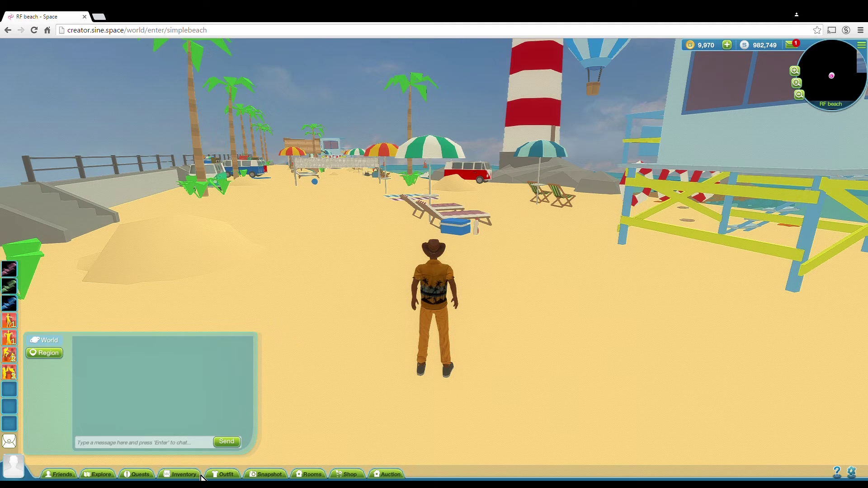
# Step: Switch to the Space world in the browser and check the Barracuda gesture's details in the inventory
pyautogui.click(184, 475)
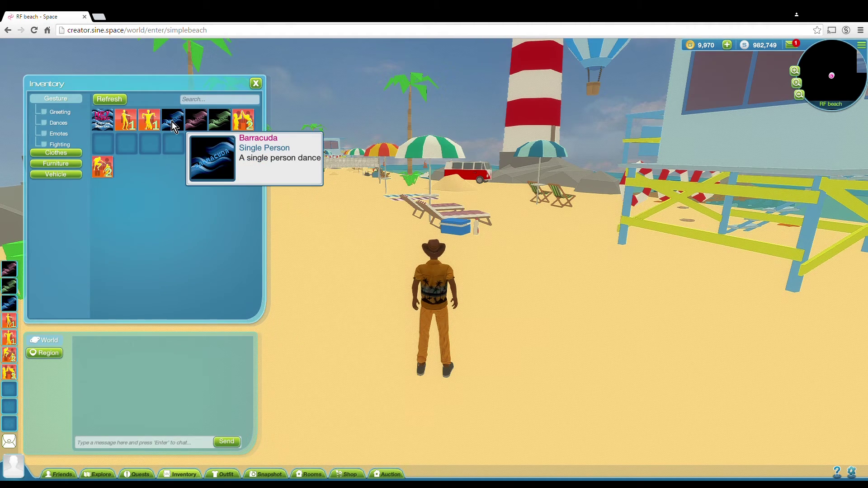
pyautogui.click(256, 84)
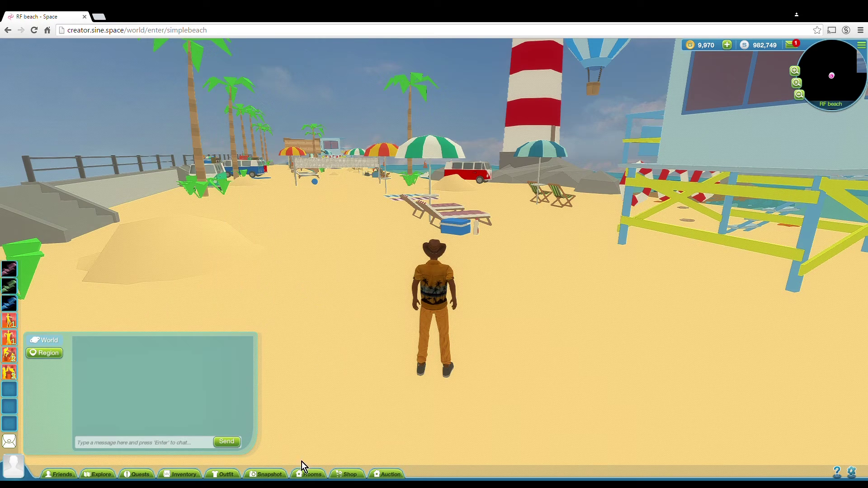
# Step: Preview the Sine Wave Dance Barracuda gesture in the shop and request its purchase for 1500 silver
pyautogui.click(349, 475)
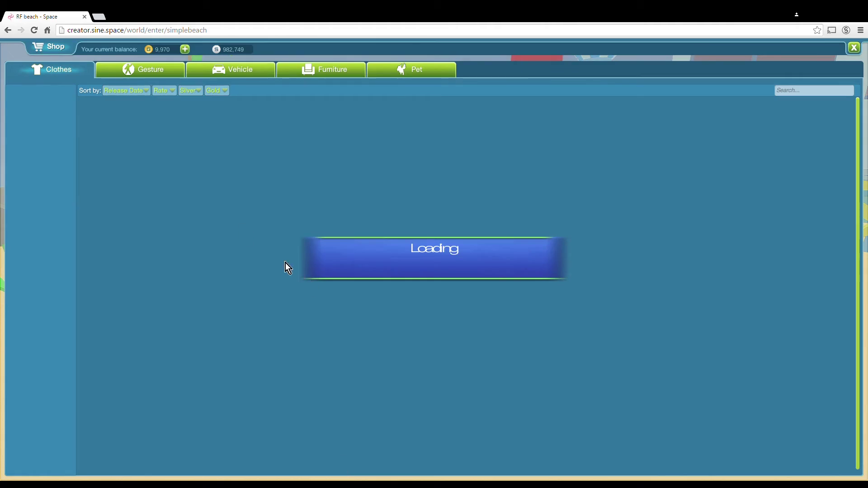
pyautogui.click(152, 72)
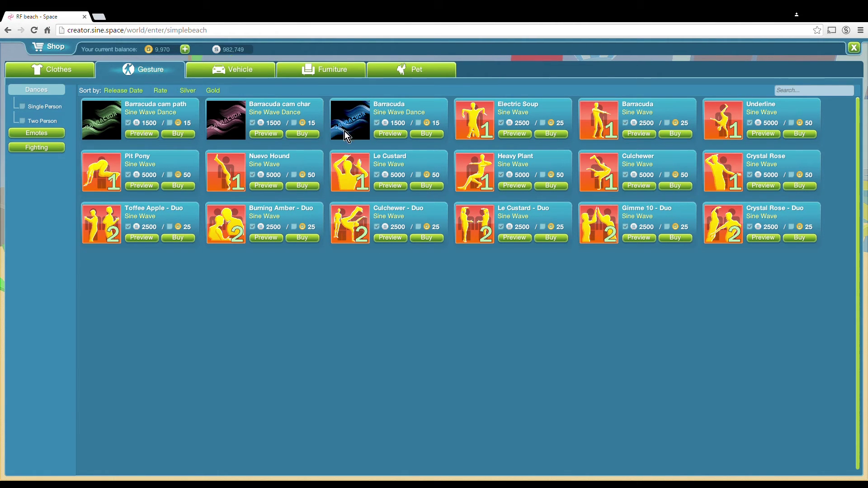
pyautogui.click(384, 133)
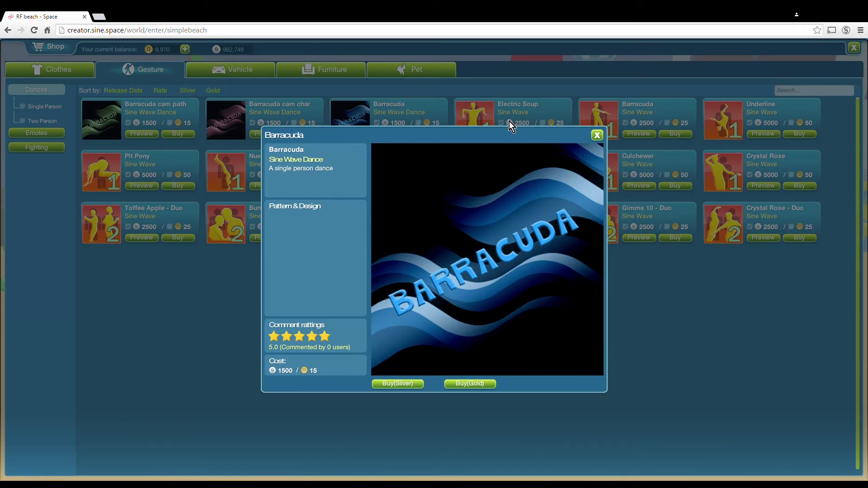
pyautogui.click(597, 136)
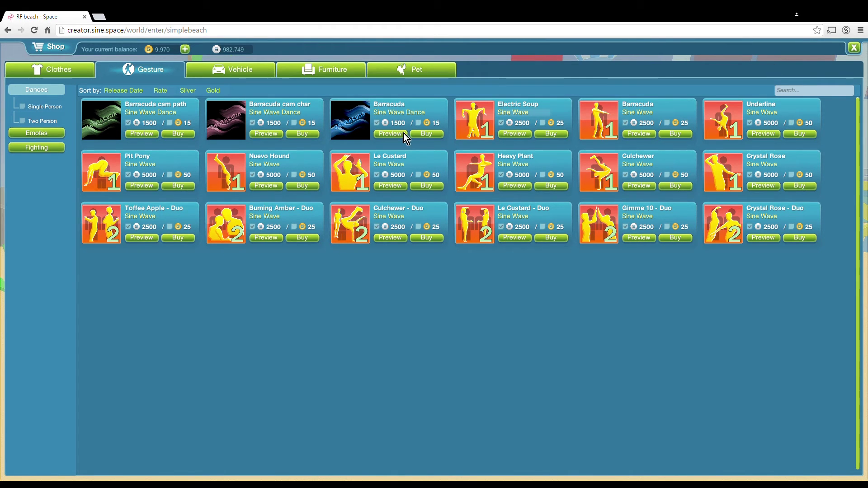
pyautogui.click(422, 134)
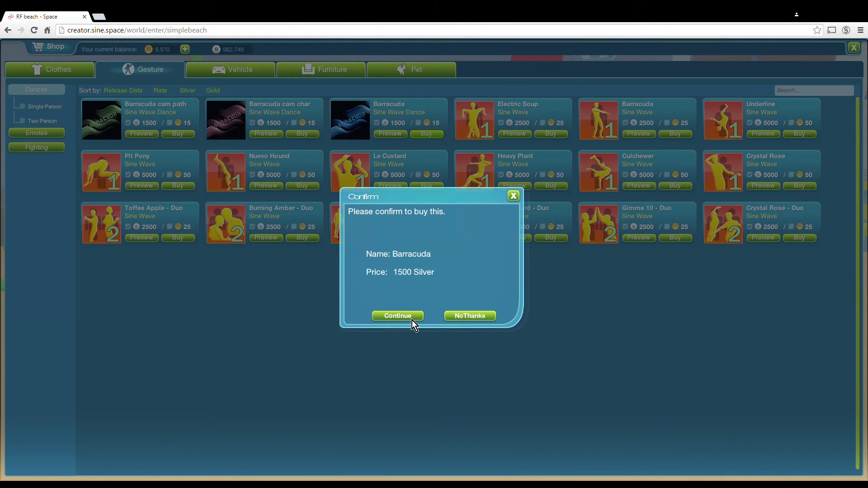
pyautogui.click(398, 315)
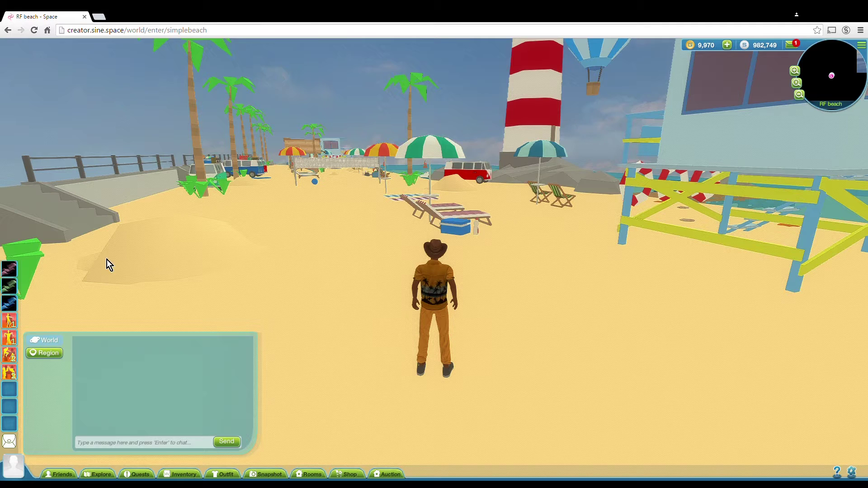
# Step: Play the blue Barracuda gesture on the avatar, examine it in the head, legs and full-body views, and stop the loop
pyautogui.click(13, 307)
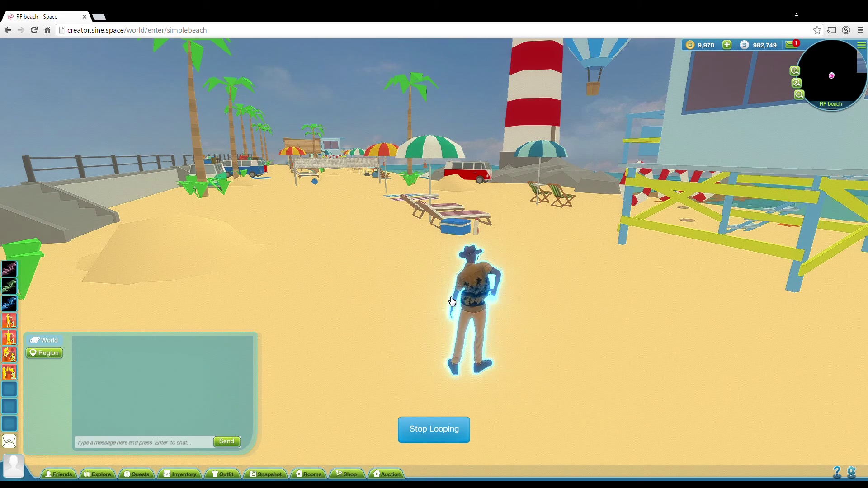
pyautogui.click(470, 301)
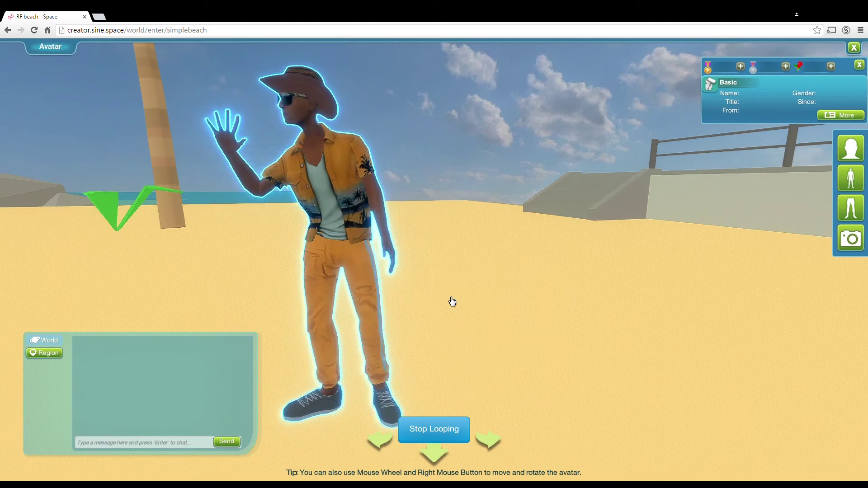
pyautogui.click(850, 154)
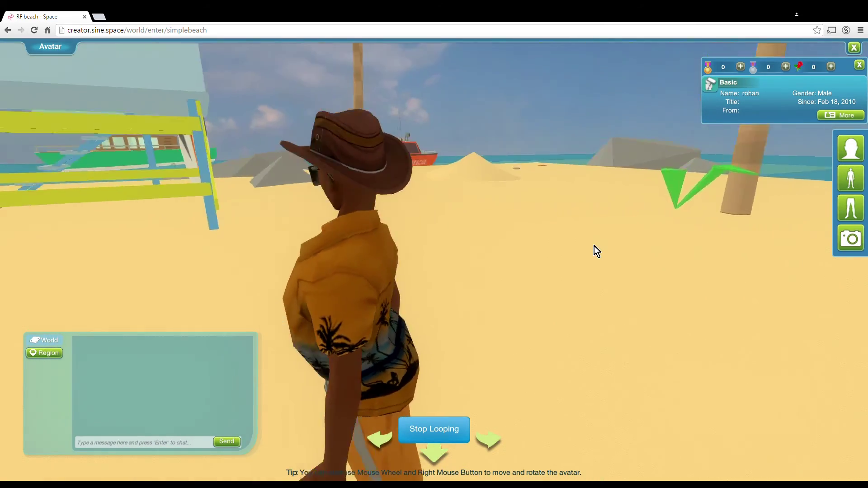
pyautogui.click(842, 217)
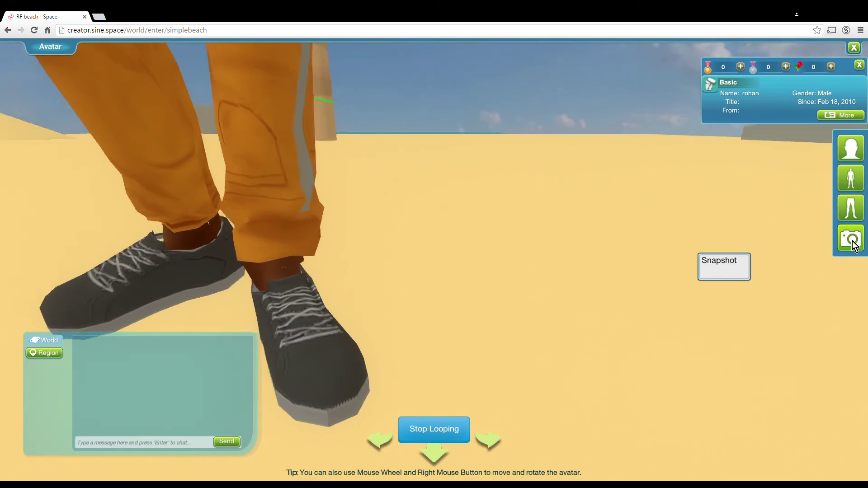
pyautogui.click(848, 182)
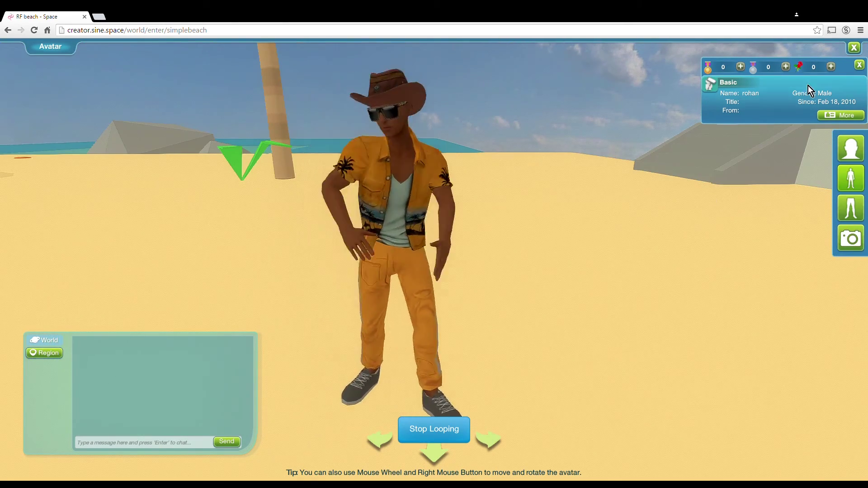
pyautogui.click(853, 47)
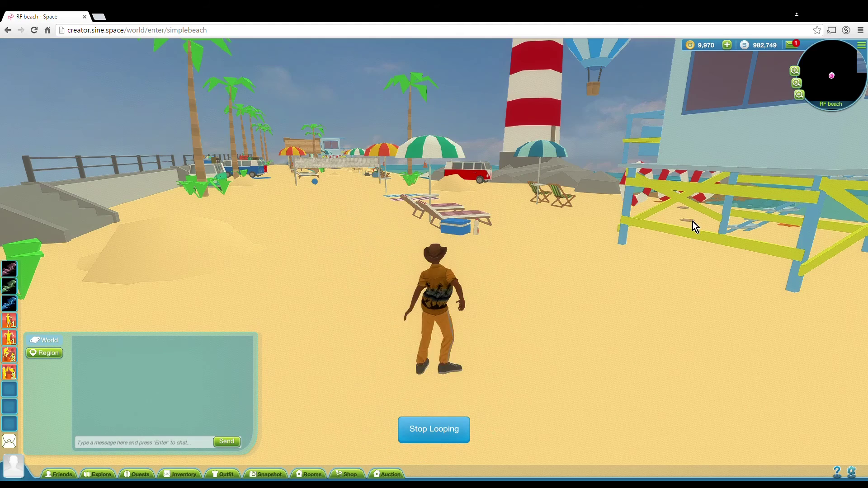
pyautogui.click(452, 433)
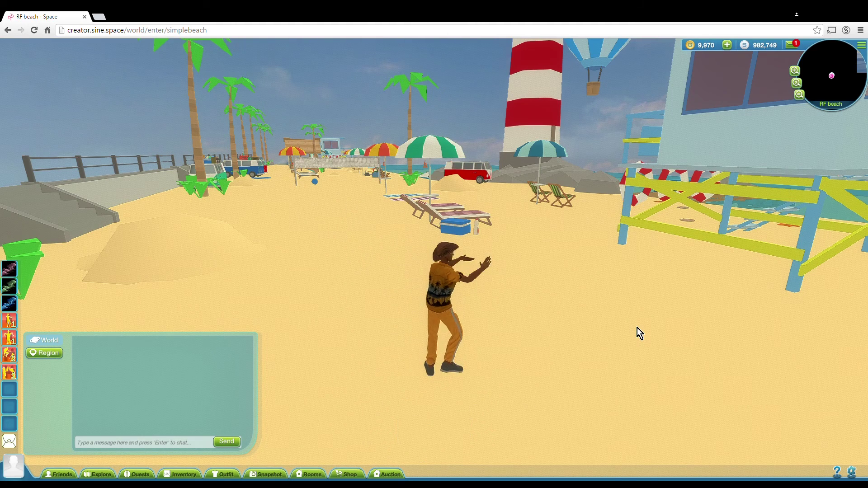